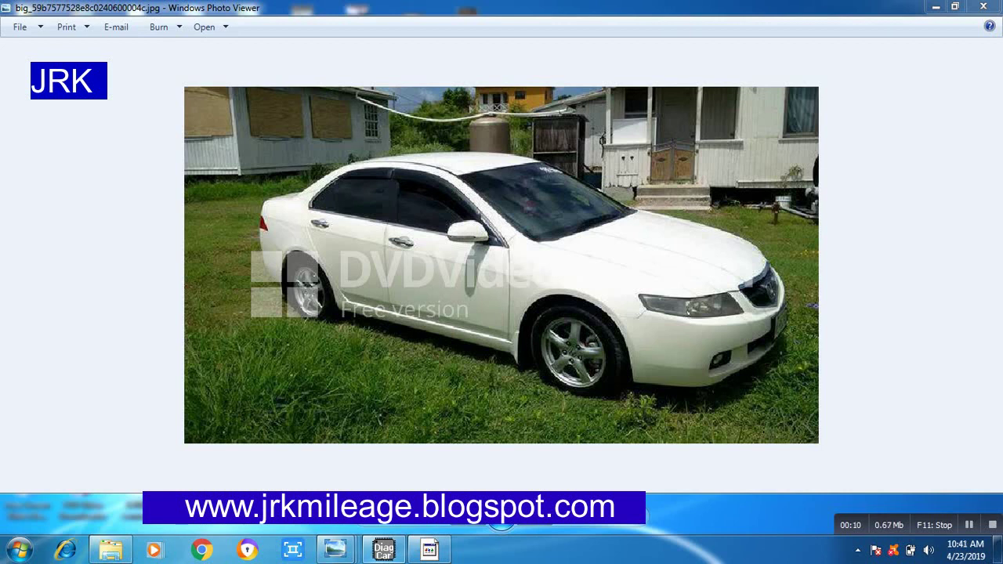
View the illuminated dashboard photo and the photo of the instrument cluster's circuit board
mouse_move(344, 558)
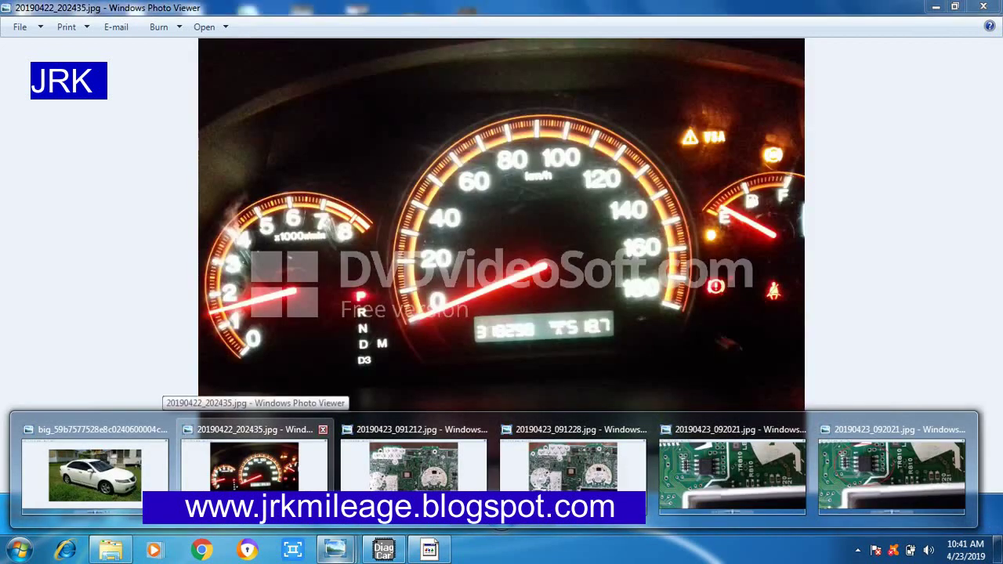
click(254, 466)
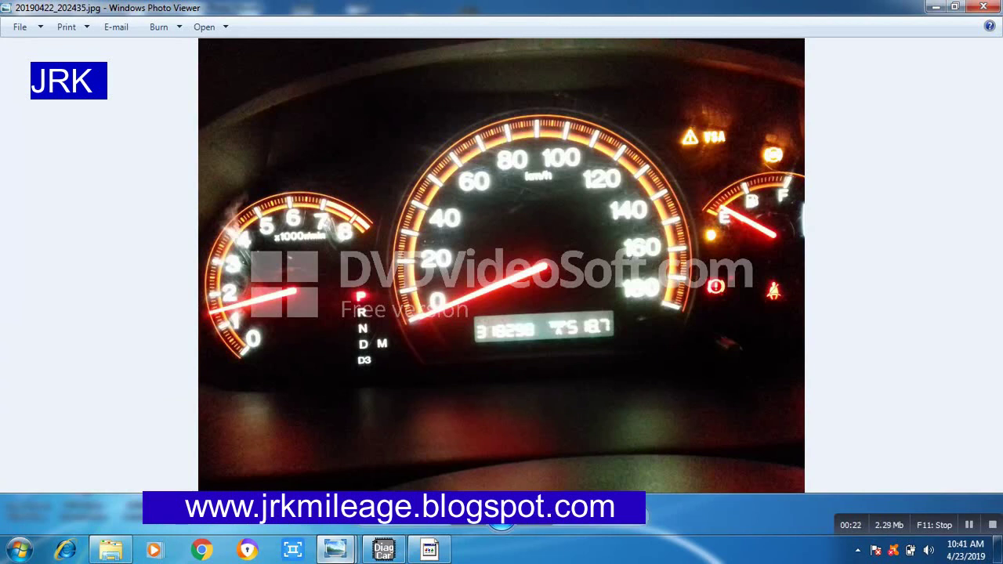
mouse_move(334, 549)
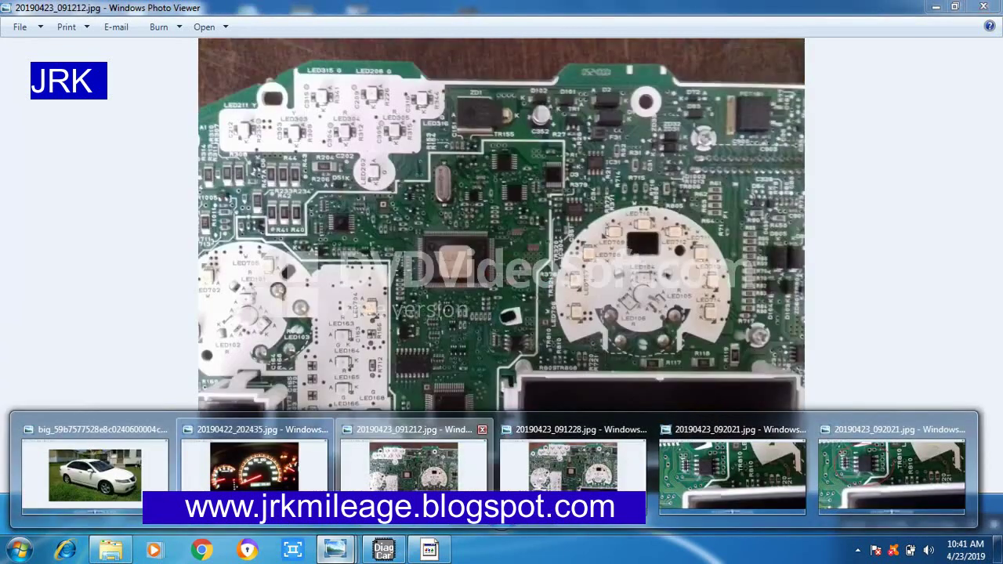
click(413, 466)
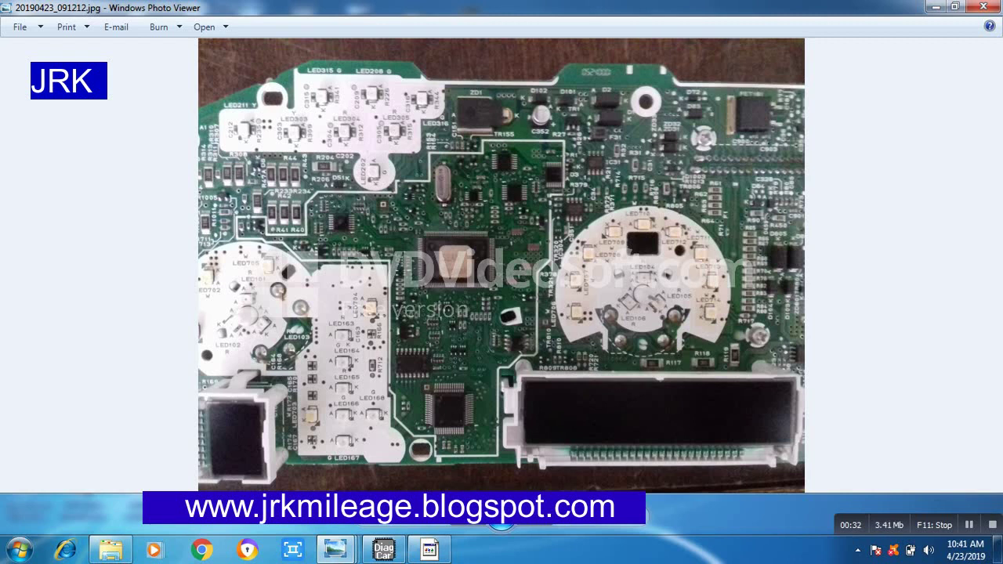
click(383, 550)
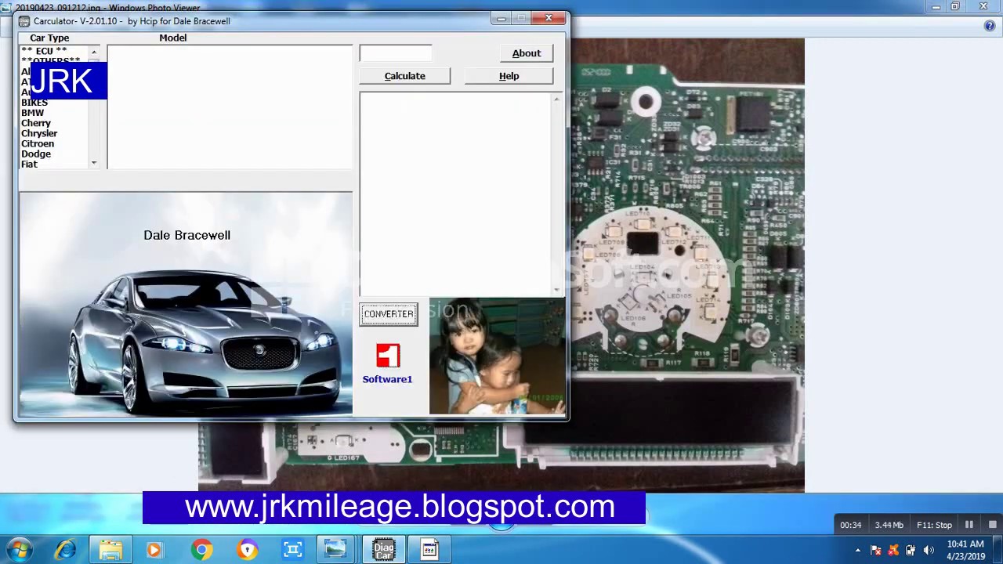
click(384, 550)
Examine the circled EEPROM chip in photo 20190423_091228.jpg and in the close-up photo 20190423_092021.jpg
mouse_move(337, 552)
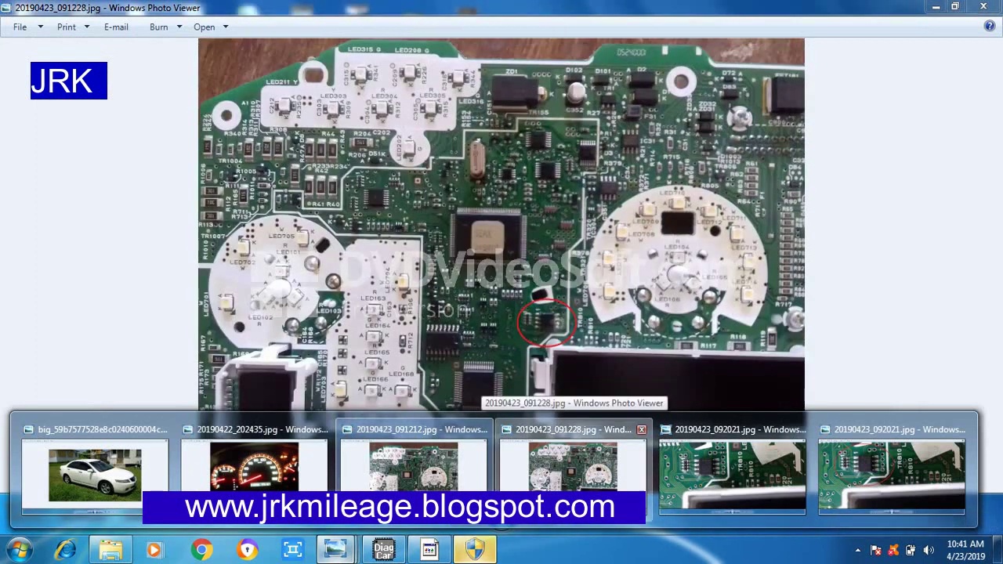
click(572, 470)
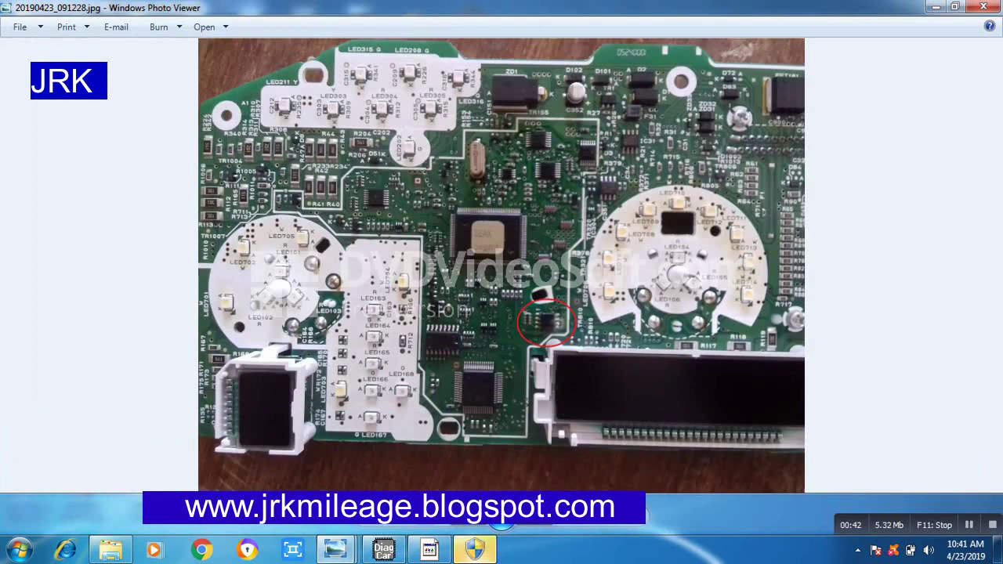
scroll(501, 266, up, 1)
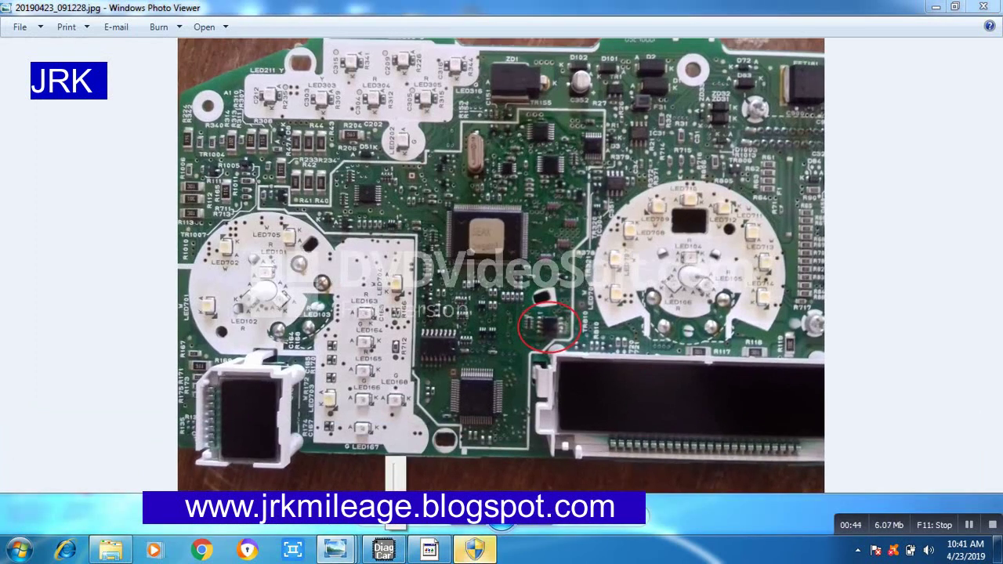
scroll(501, 266, up, 1)
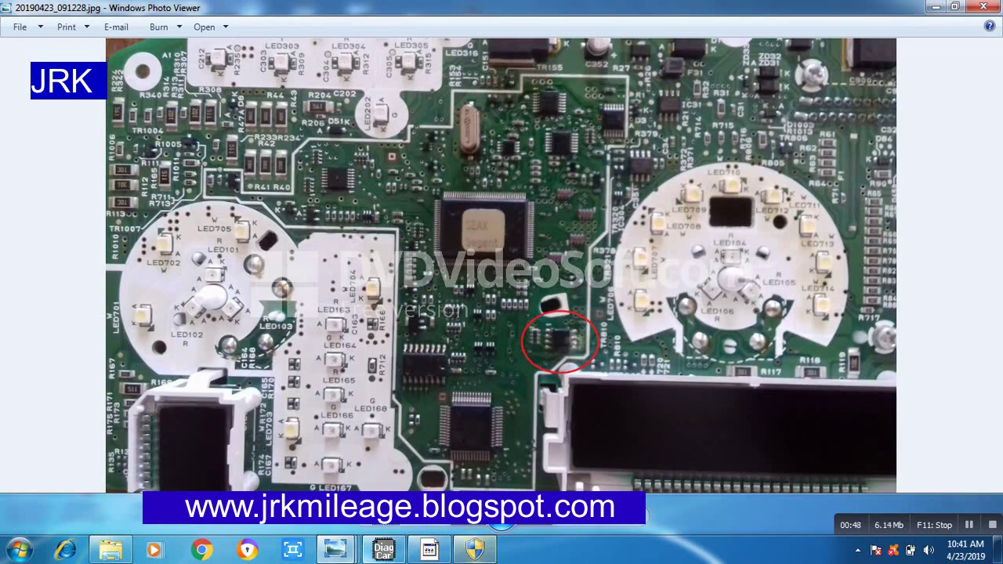
mouse_move(337, 550)
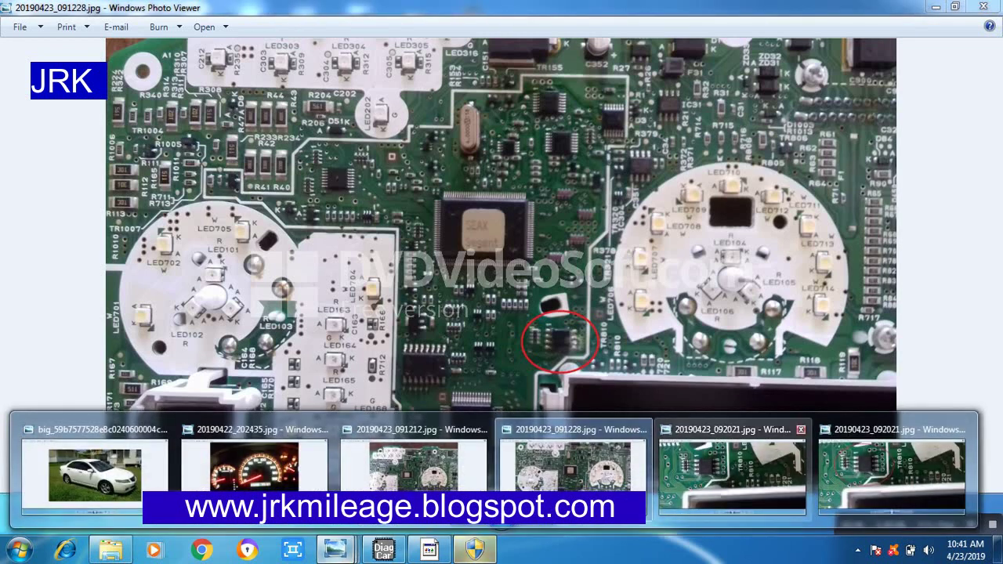
key(Right)
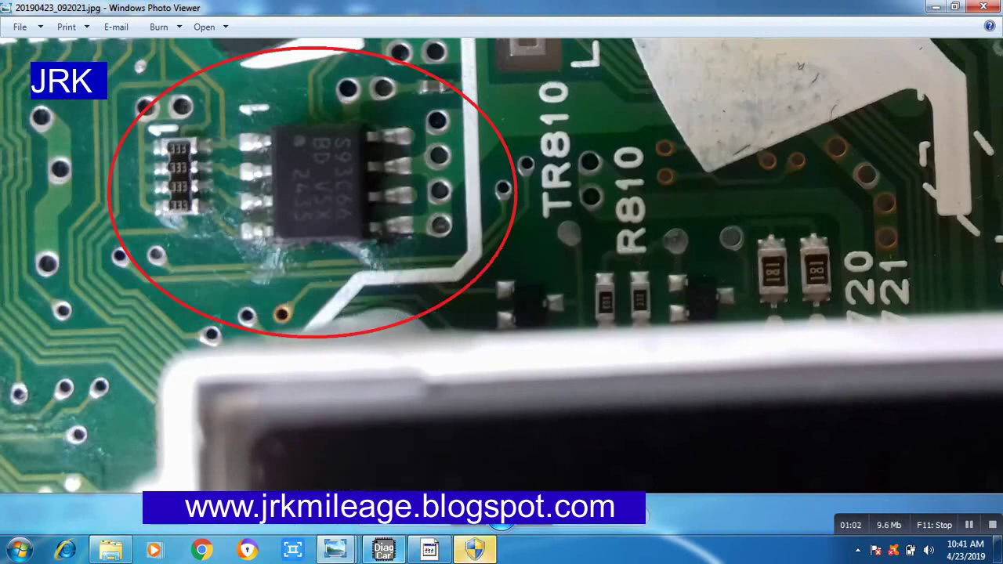
Switch to MiniPro, search the devices for 93C66 and select the SEIKO chip S-93C66A(DP)
click(428, 548)
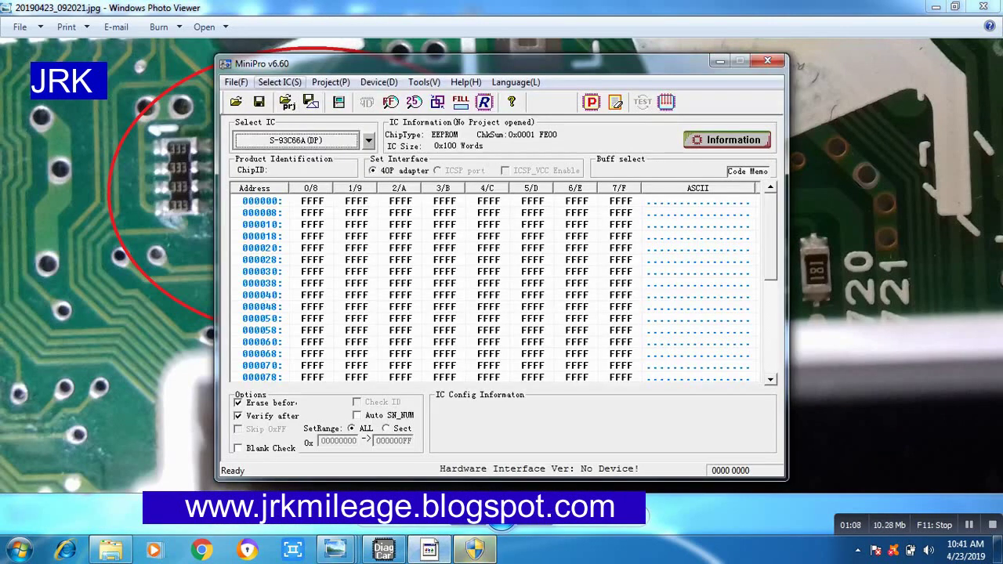
key(alt+s)
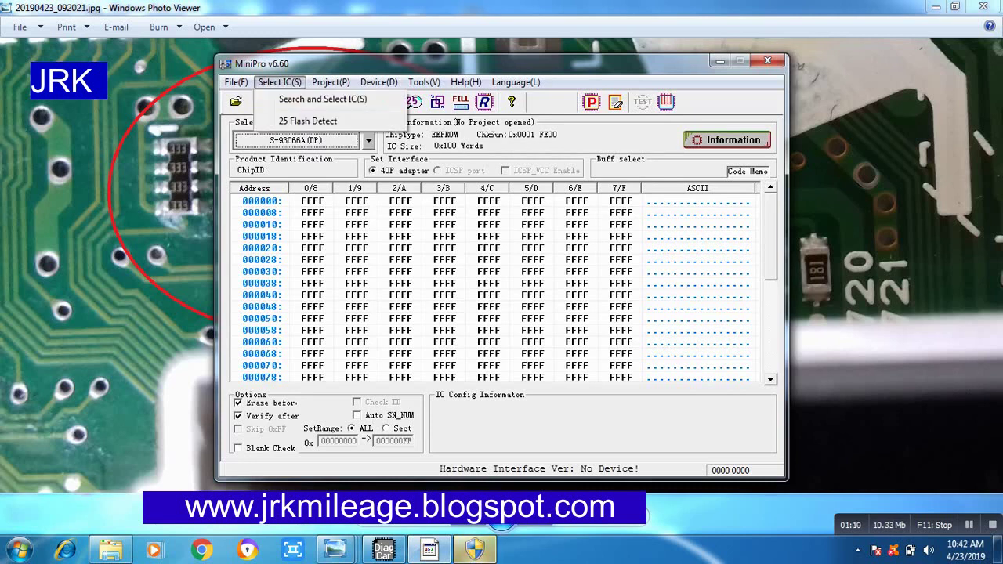
key(Return)
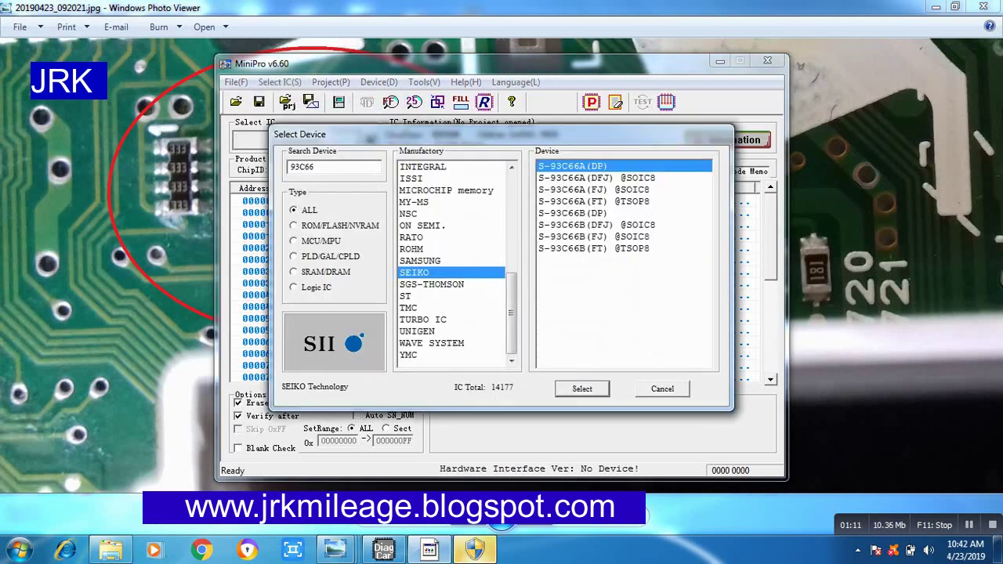
text(93)
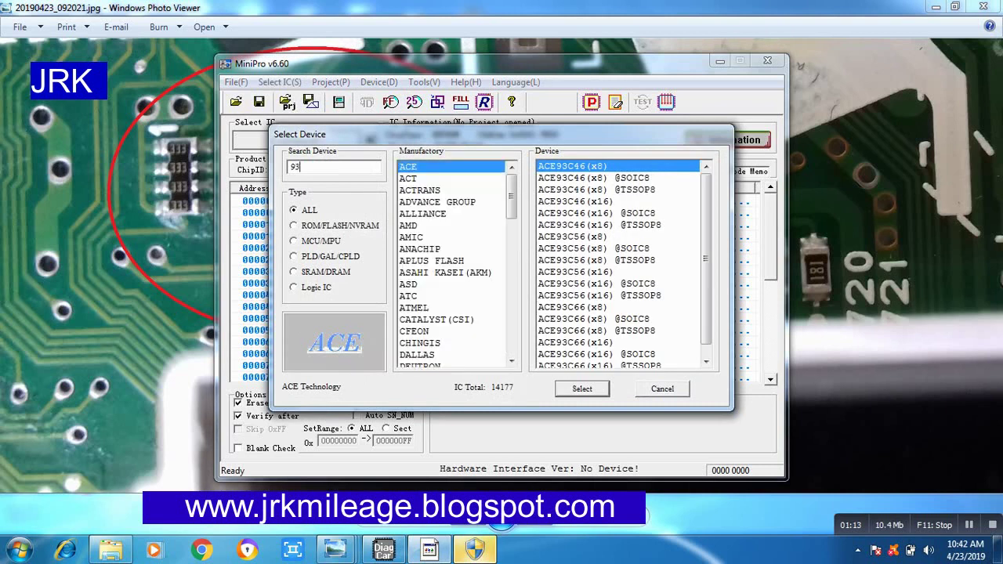
text(C66)
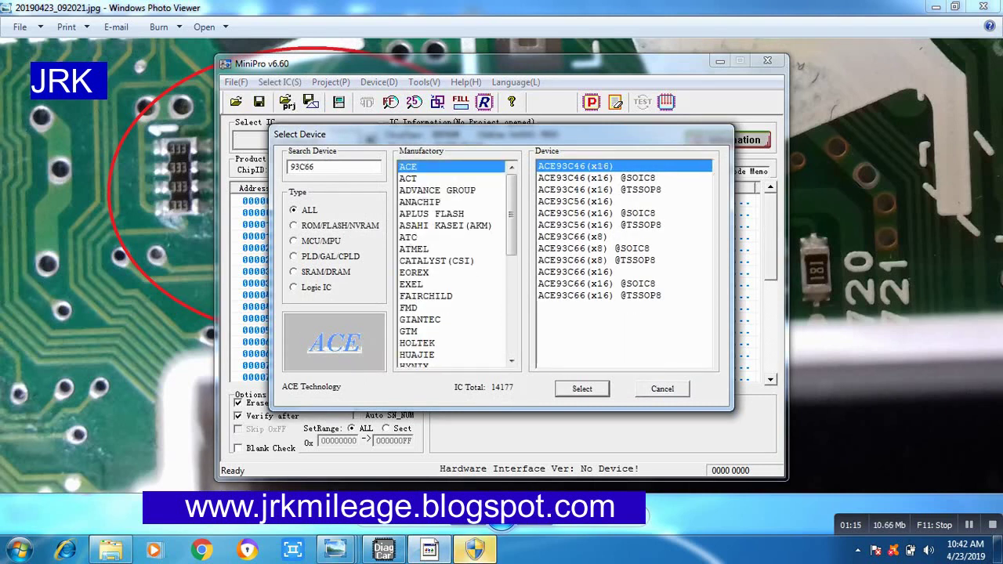
scroll(454, 264, down, 5)
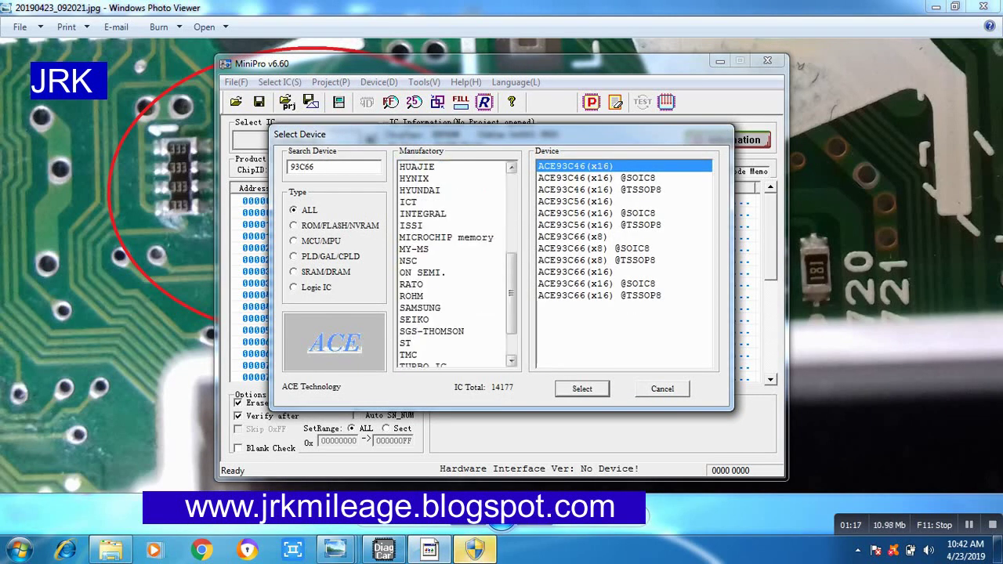
click(414, 319)
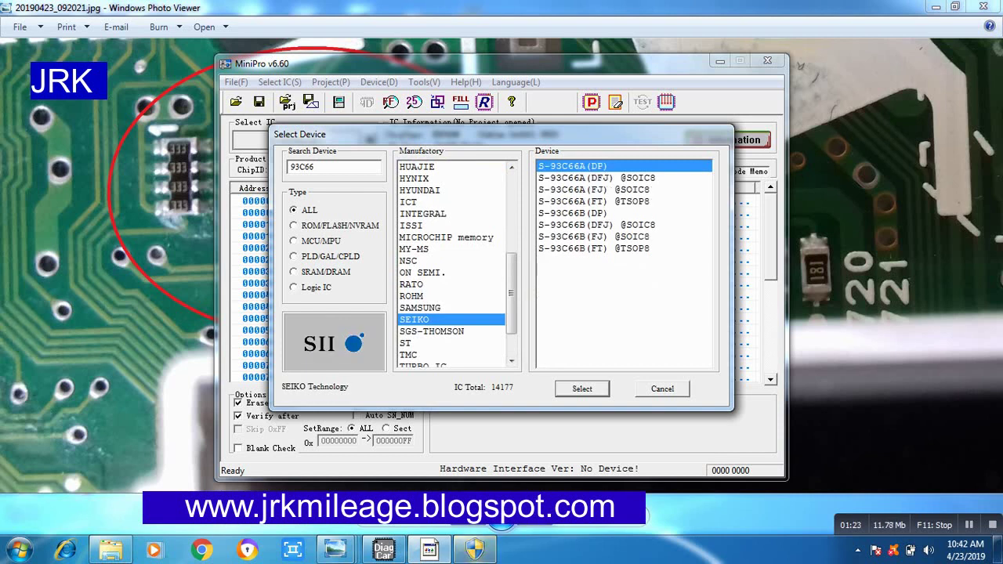
key(Return)
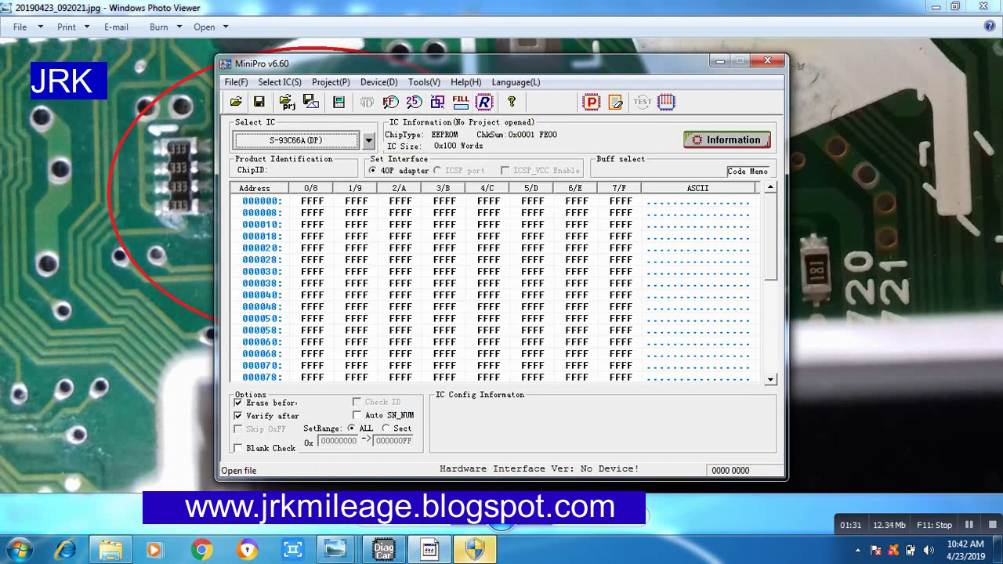
Start opening a data file and browse to the Toyota Odometer Chip Softwares folder on New Volume (D:)
click(799, 66)
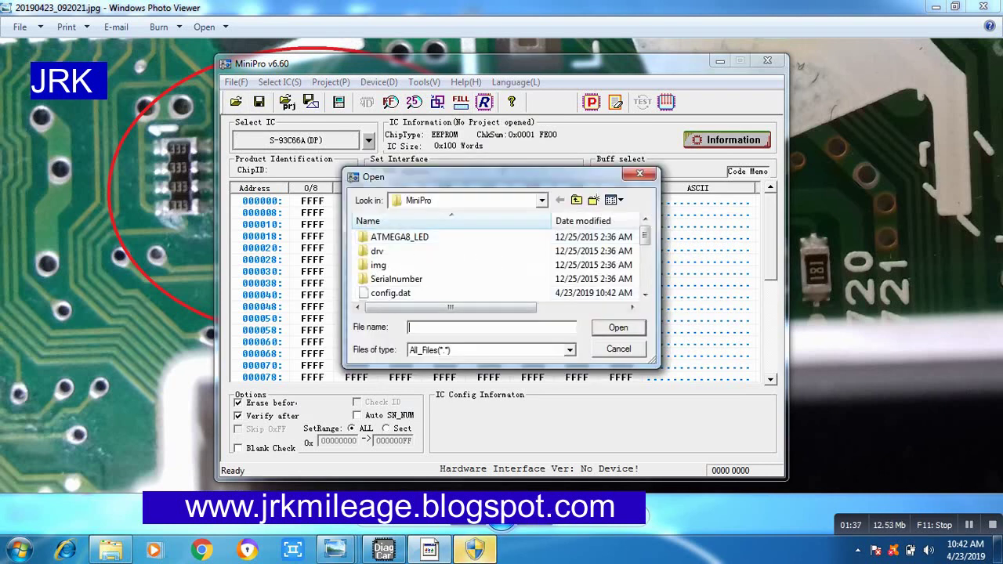
text(accord)
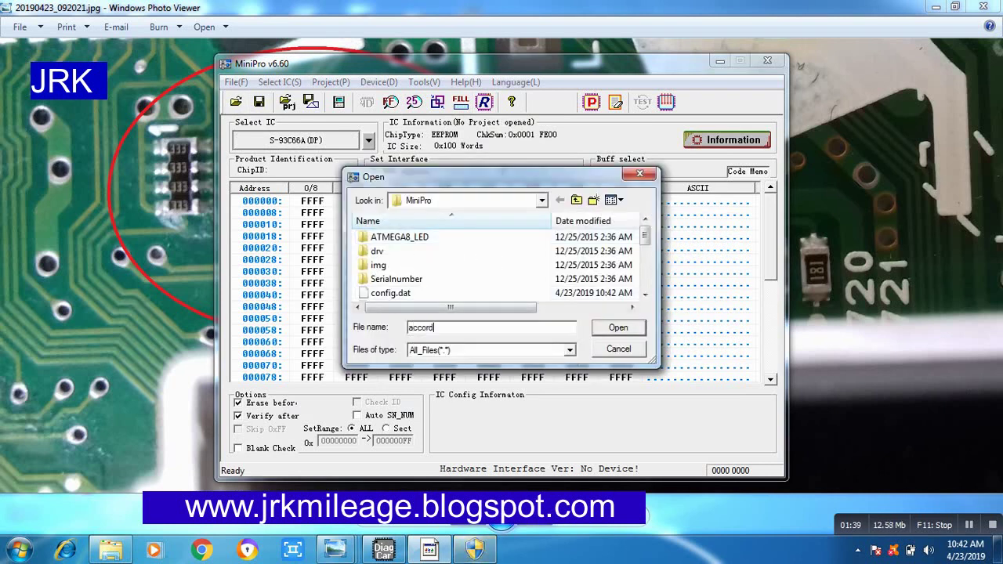
key(alt+i)
key(F4)
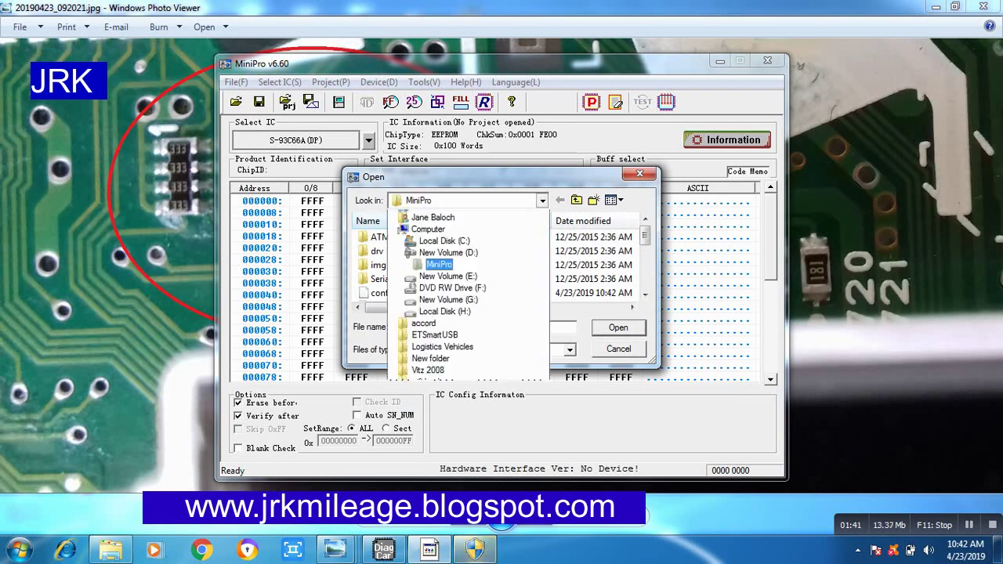
key(Up)
key(Down)
key(Down)
key(Down)
key(Down)
key(Up)
key(Up)
key(Up)
key(Up)
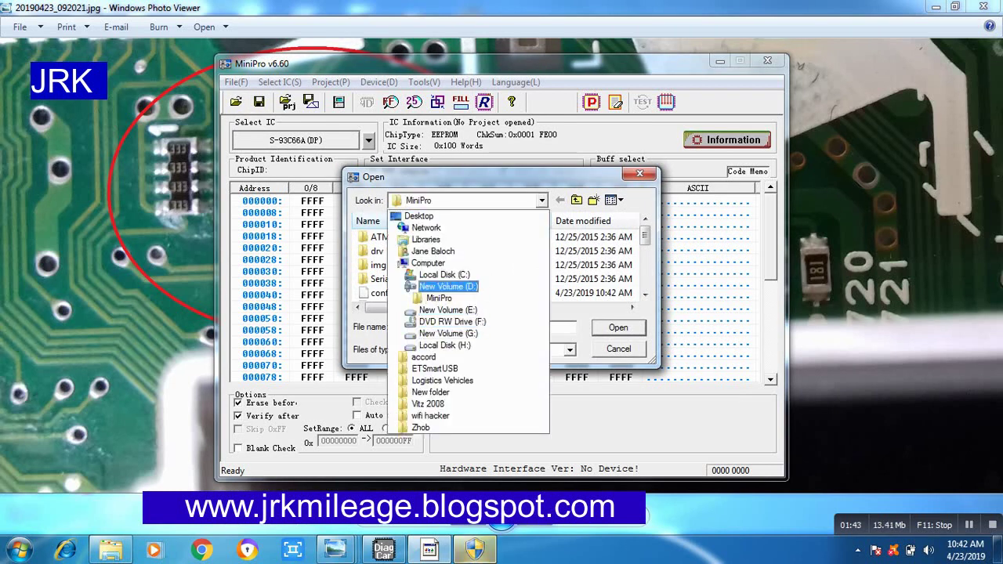
key(Return)
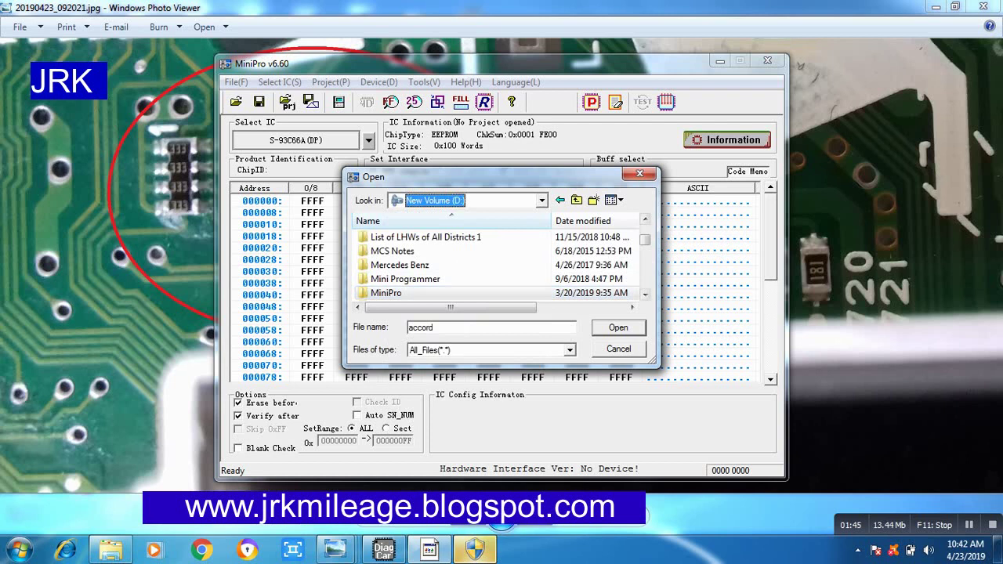
scroll(501, 264, down, 5)
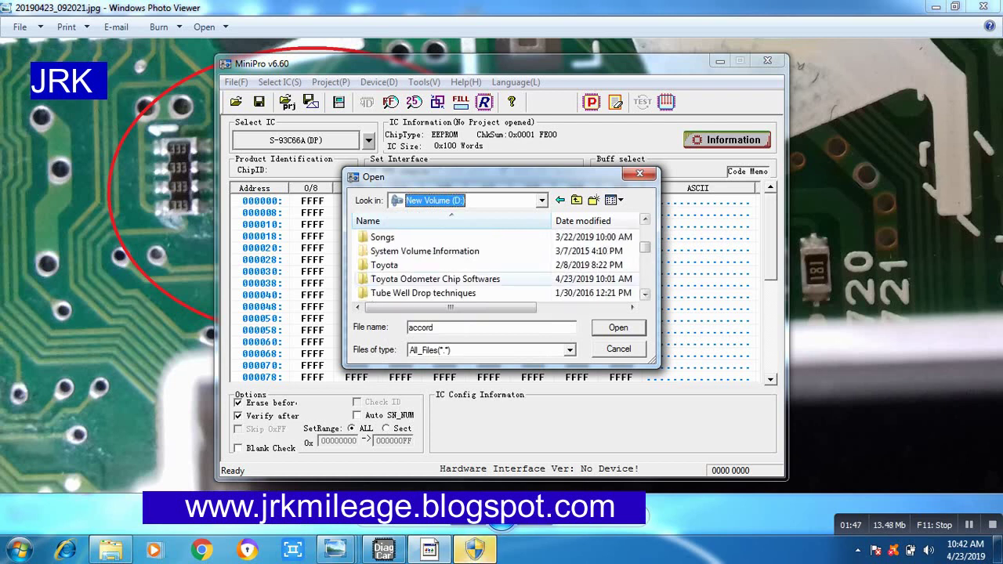
click(435, 279)
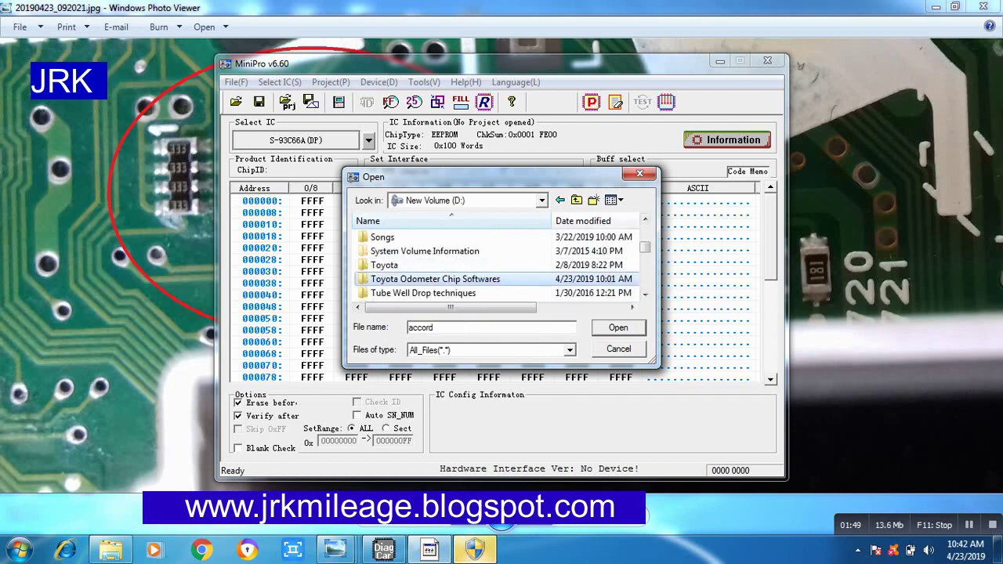
key(Return)
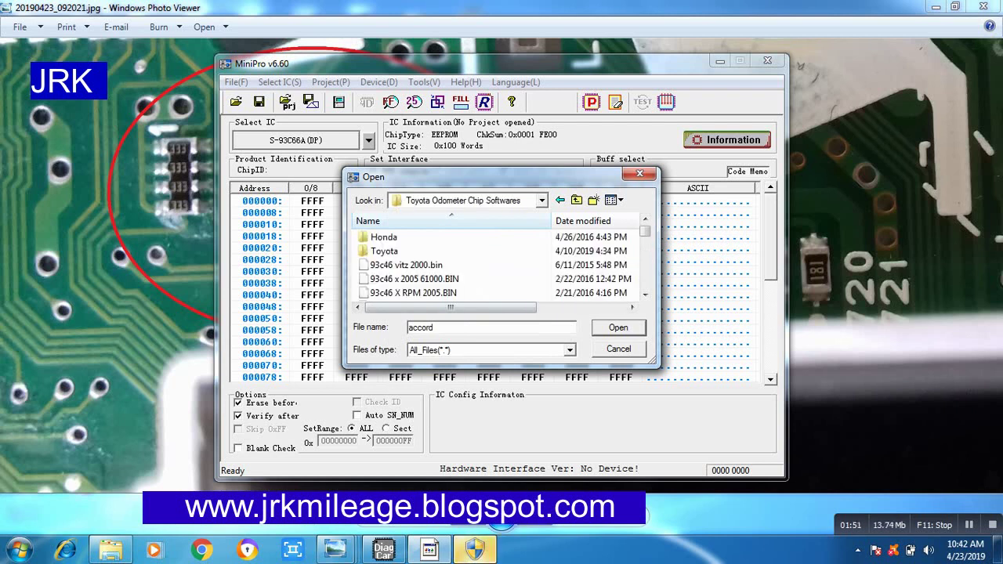
Load the file Accord 2005 93c66 300000.BIN into the buffer and look through its hex data
key(ctrl+a)
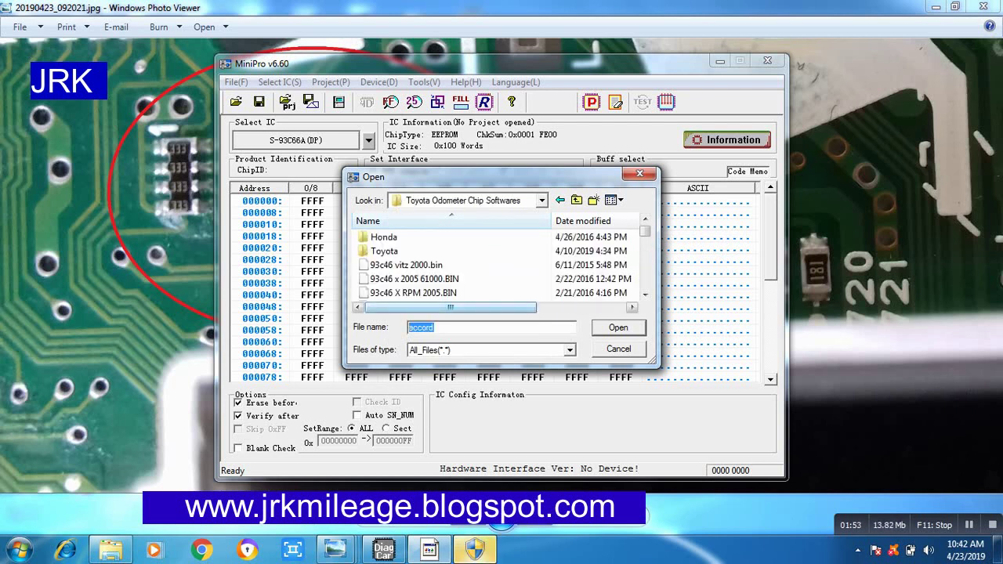
text(accord)
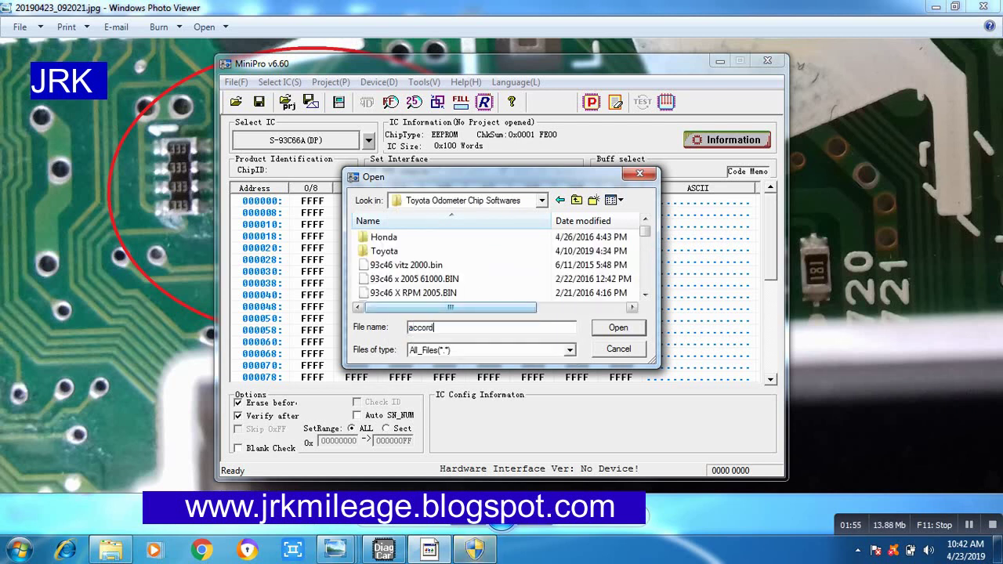
scroll(499, 264, down, 3)
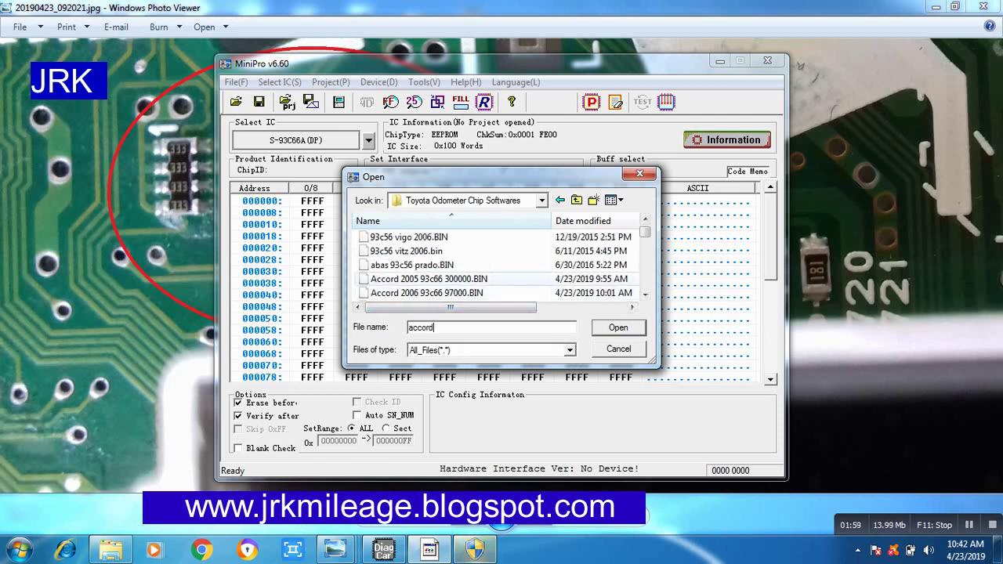
click(428, 279)
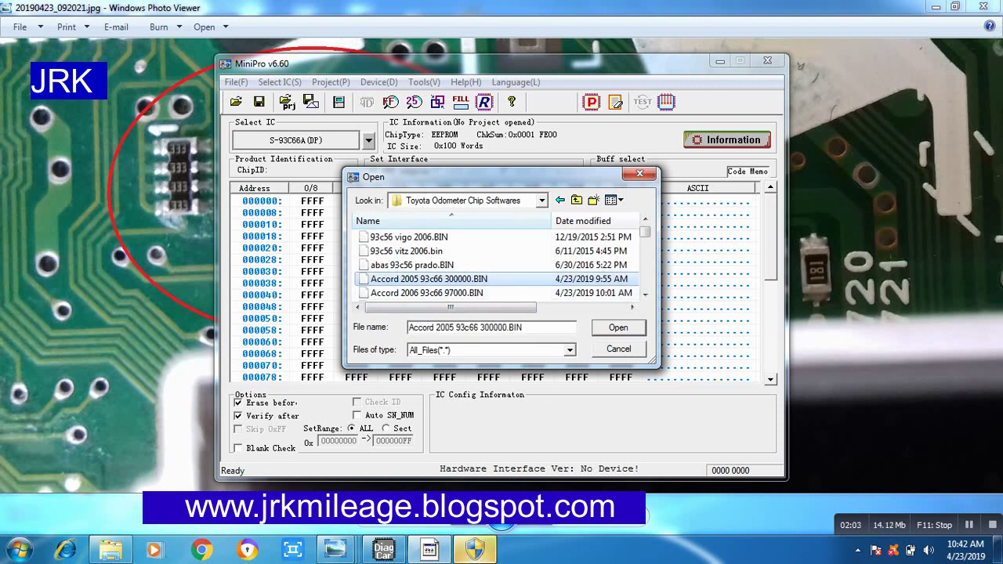
key(Return)
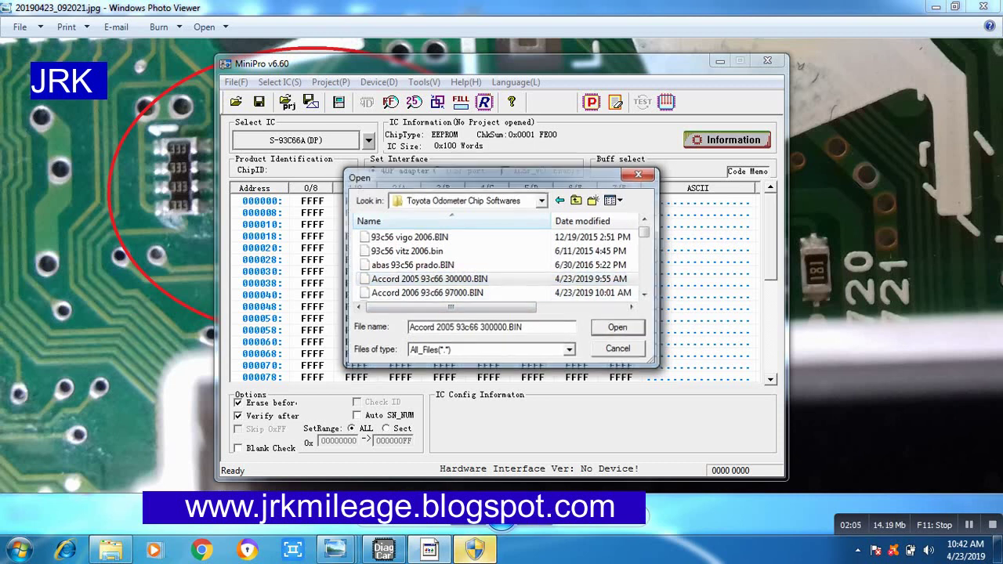
key(Return)
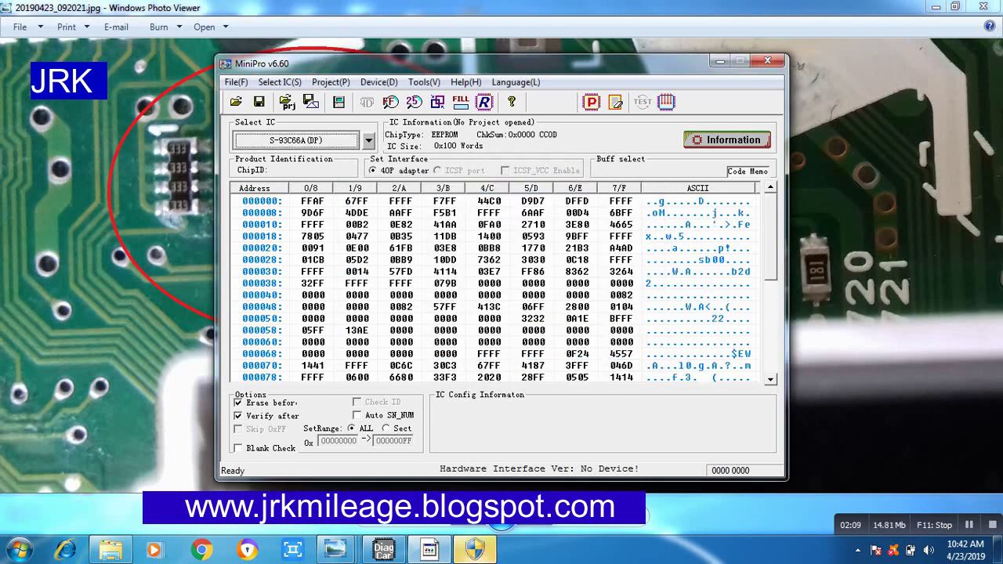
scroll(501, 290, down, 5)
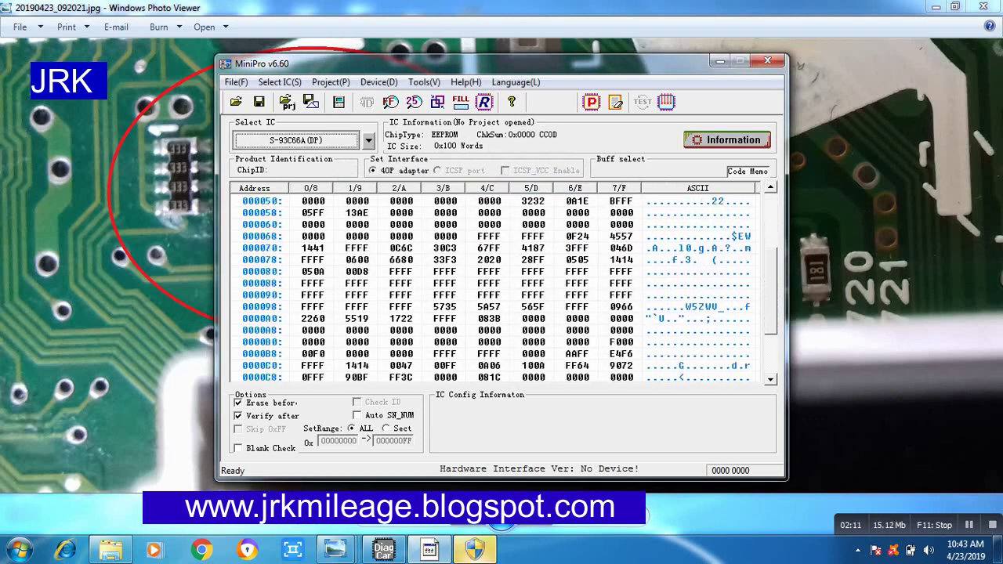
scroll(501, 290, down, 1)
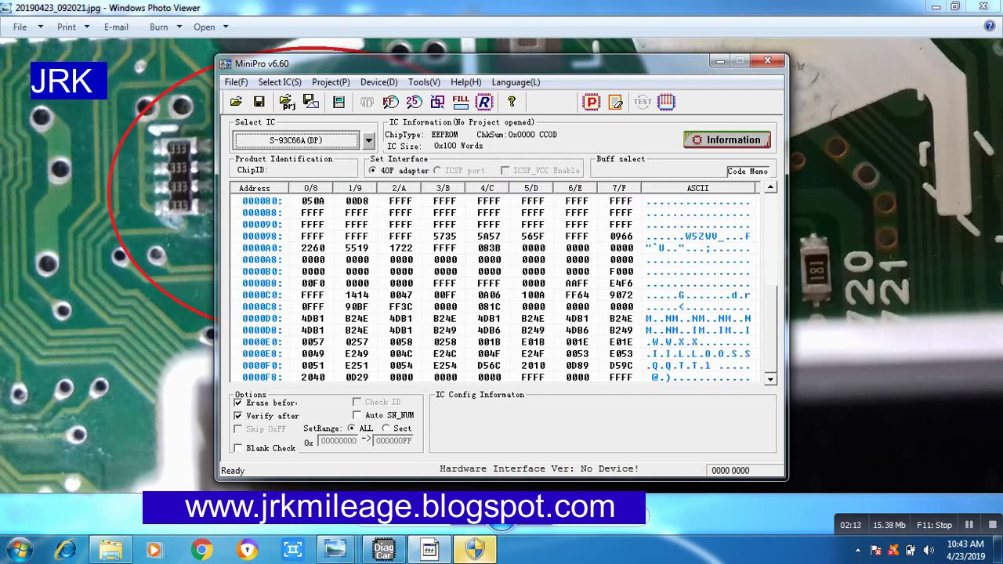
Switch to Carculator and select the Honda model Accord - 93C66 - 2006
scroll(502, 290, up, 5)
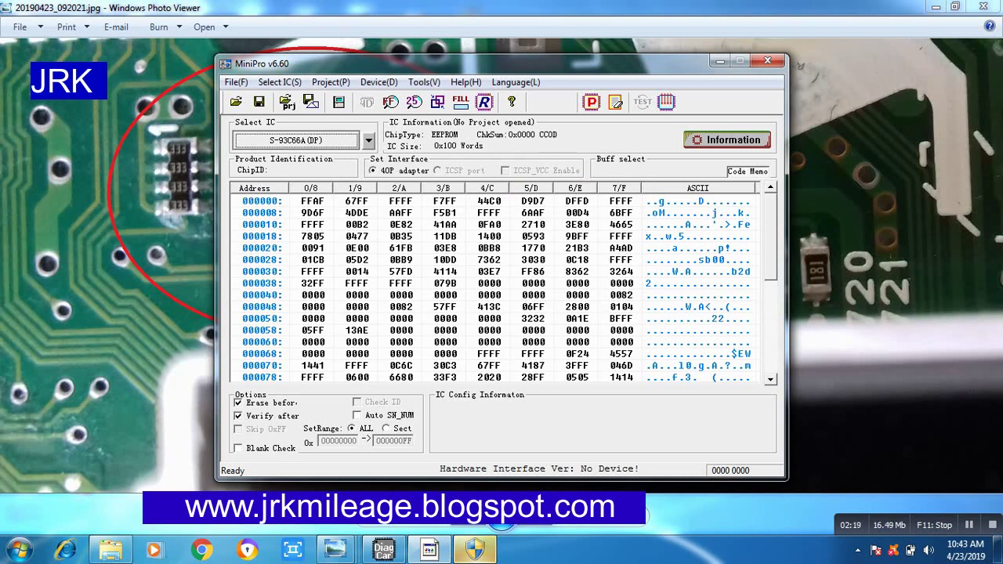
click(384, 454)
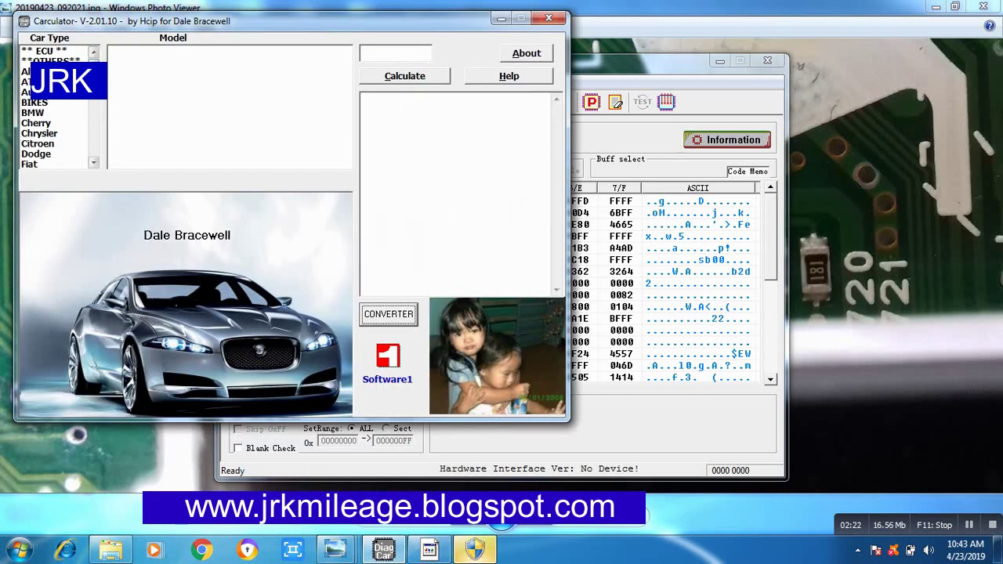
scroll(59, 107, down, 4)
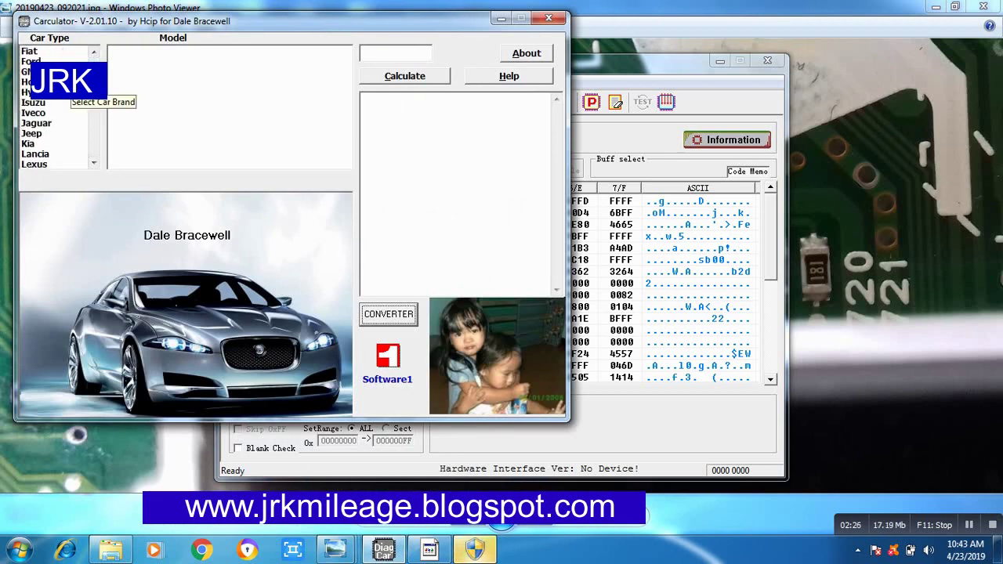
click(36, 81)
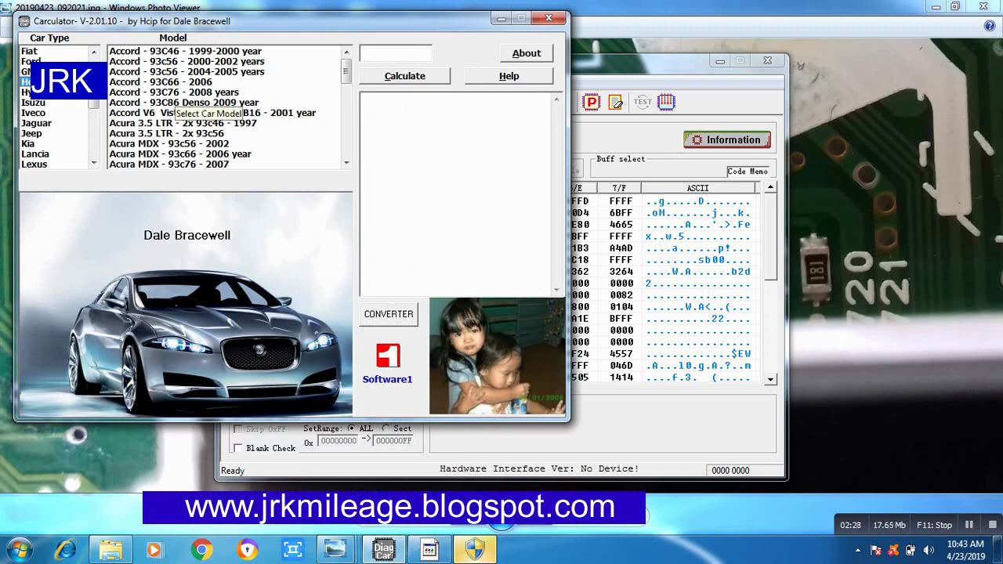
click(160, 81)
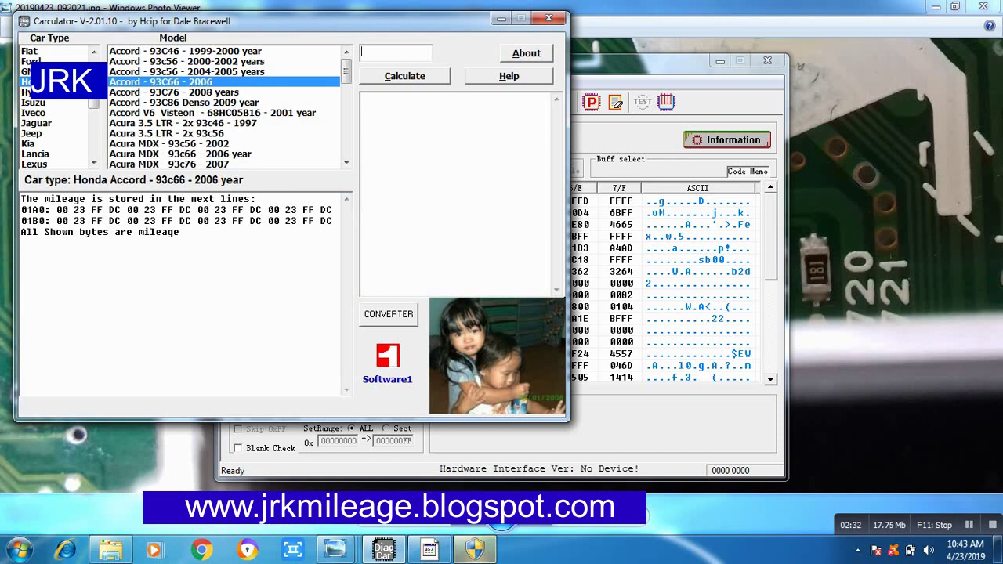
Check the odometer in photo 20190422_202435.jpg and calculate the mileage code for 318298 KM in Carculator
mouse_move(337, 549)
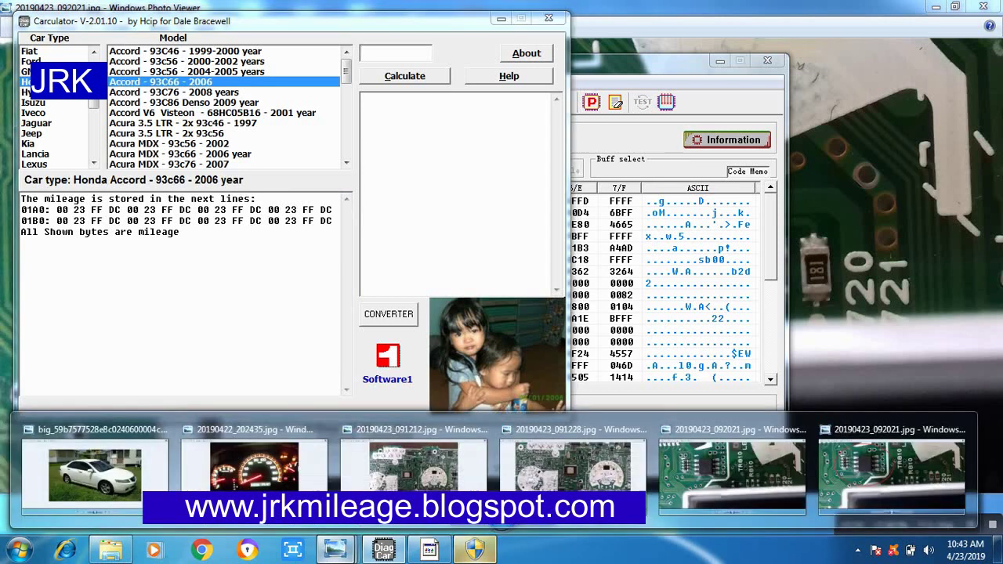
click(250, 470)
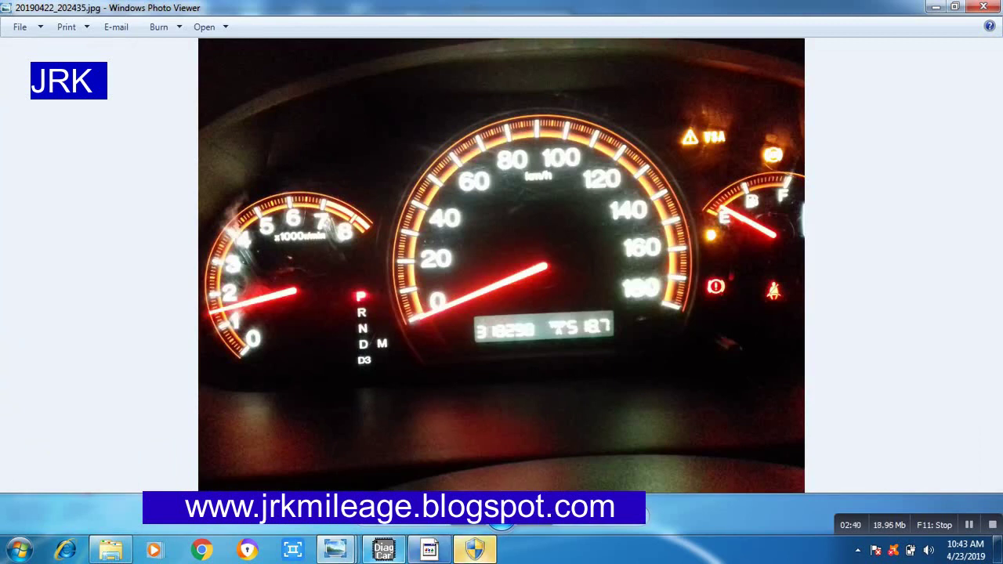
click(428, 549)
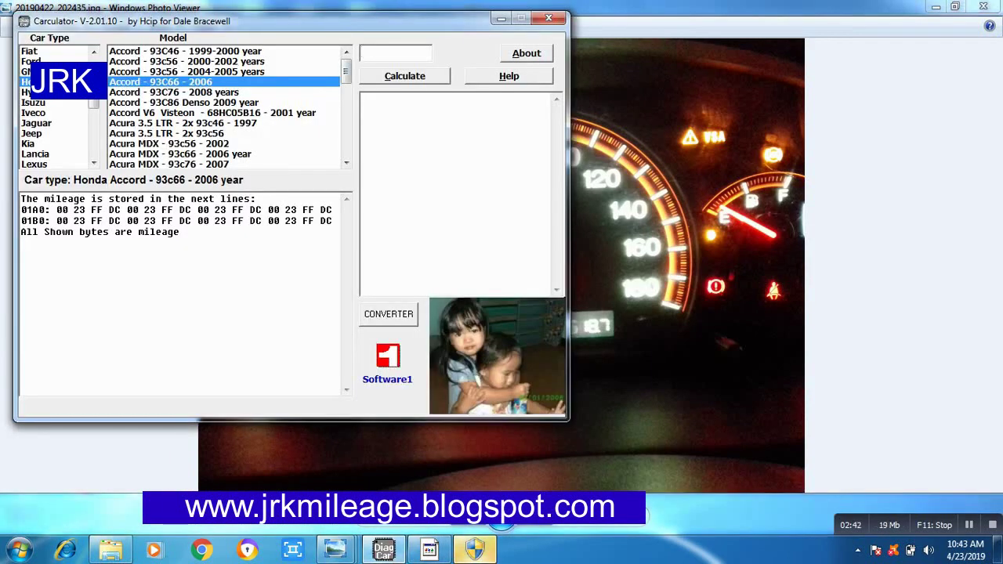
text(318298)
key(Tab)
key(Return)
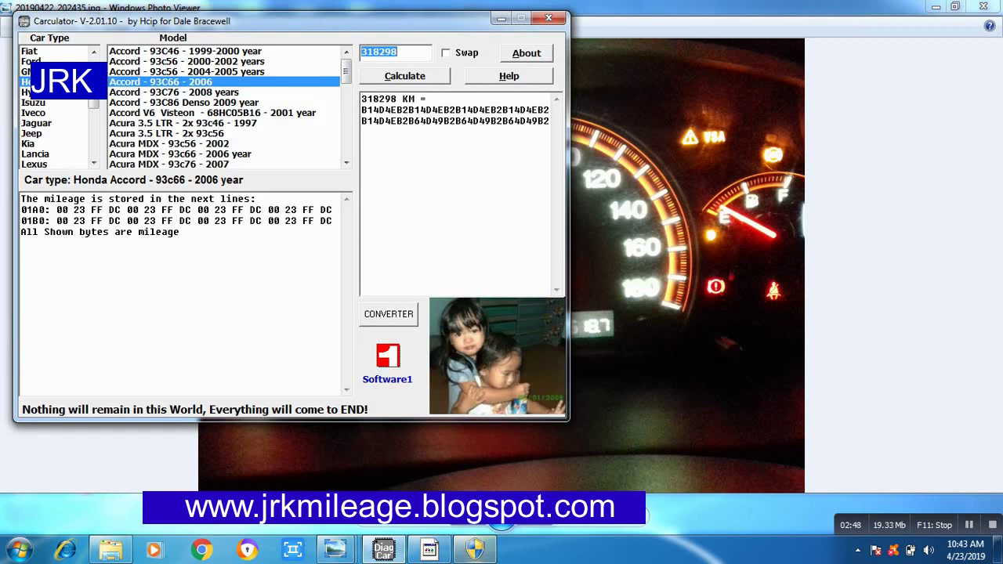
Highlight the calculated code, then enable Swap and recalculate the code for 318298 KM
drag(367, 109, 527, 121)
drag(362, 109, 548, 122)
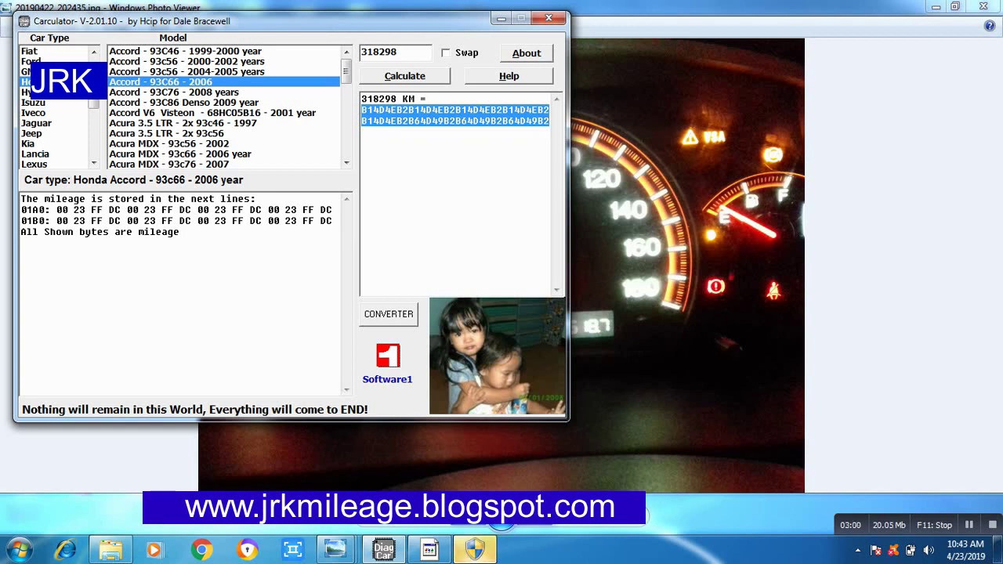
key(Tab)
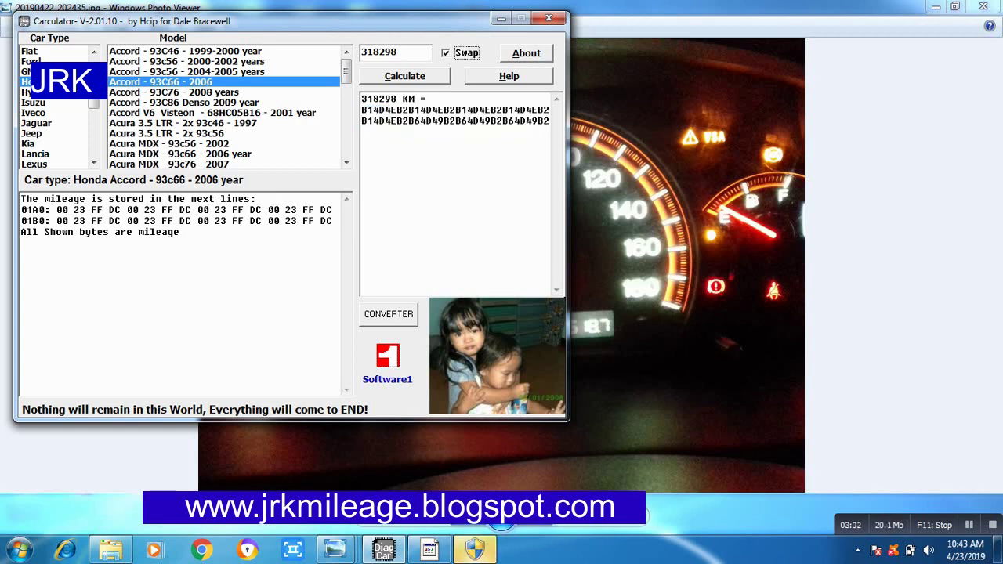
key(Return)
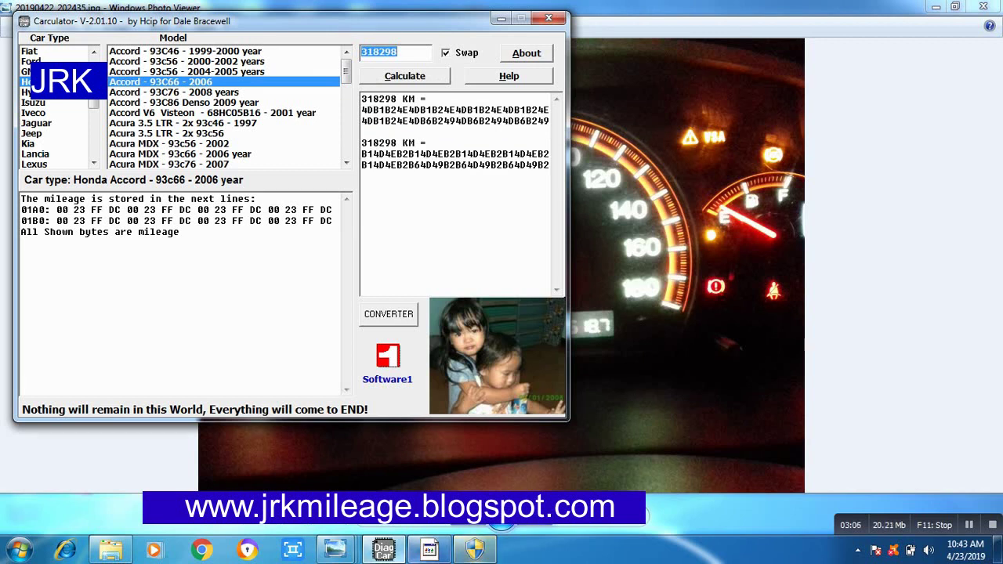
Move the MiniPro window below the calculated codes and compare its last hex rows with the swapped 318298 KM code in Carculator
click(429, 550)
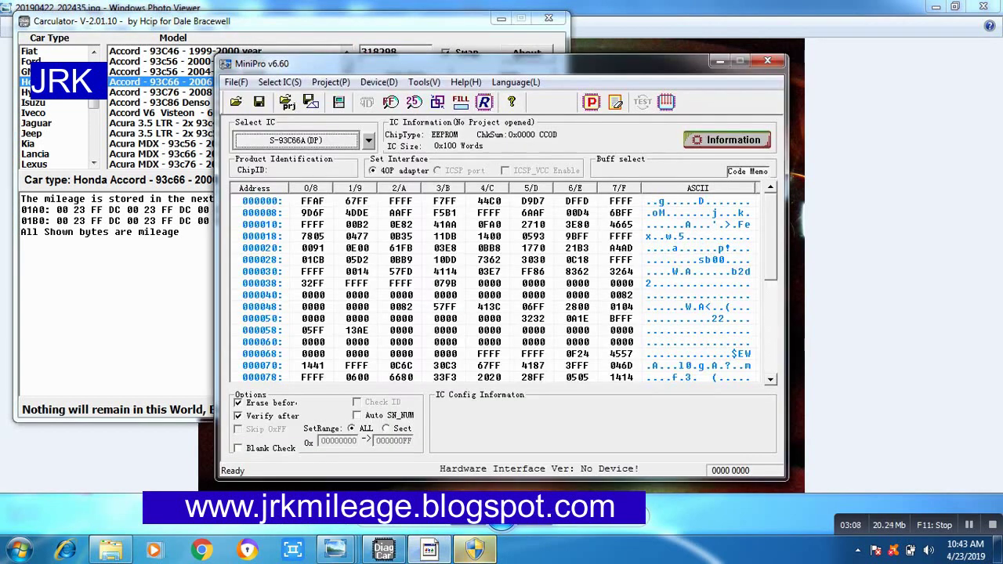
drag(313, 62, 297, 180)
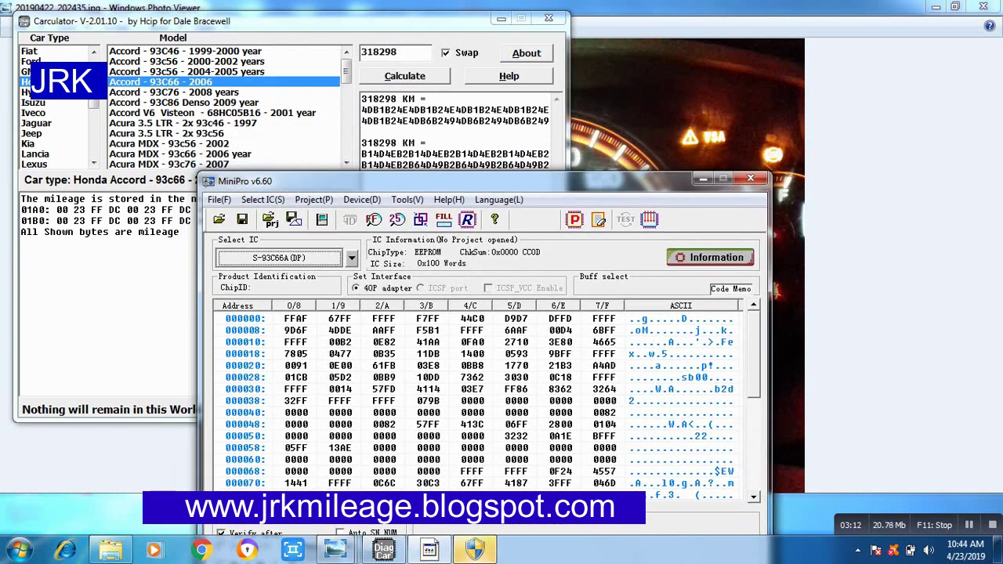
scroll(482, 399, down, 10)
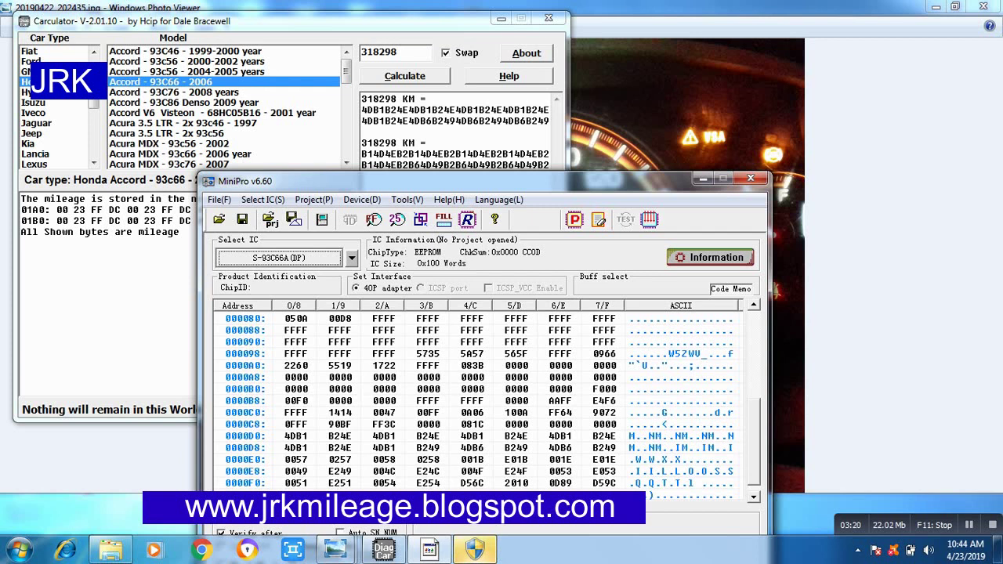
click(362, 109)
drag(362, 110, 549, 121)
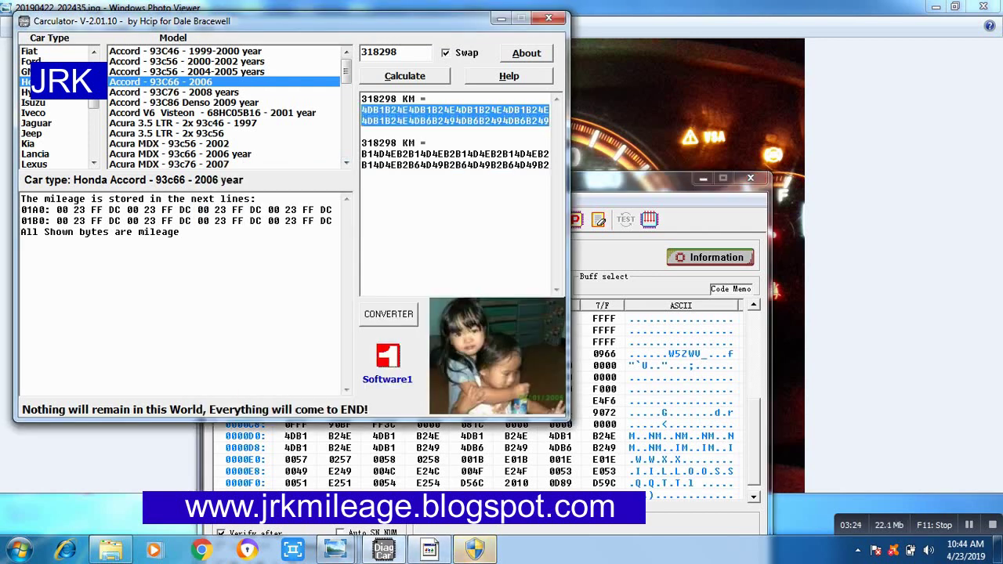
Switch to MiniPro and highlight all mileage words in buffer rows 0000D0 and 0000D8
key(alt+Tab)
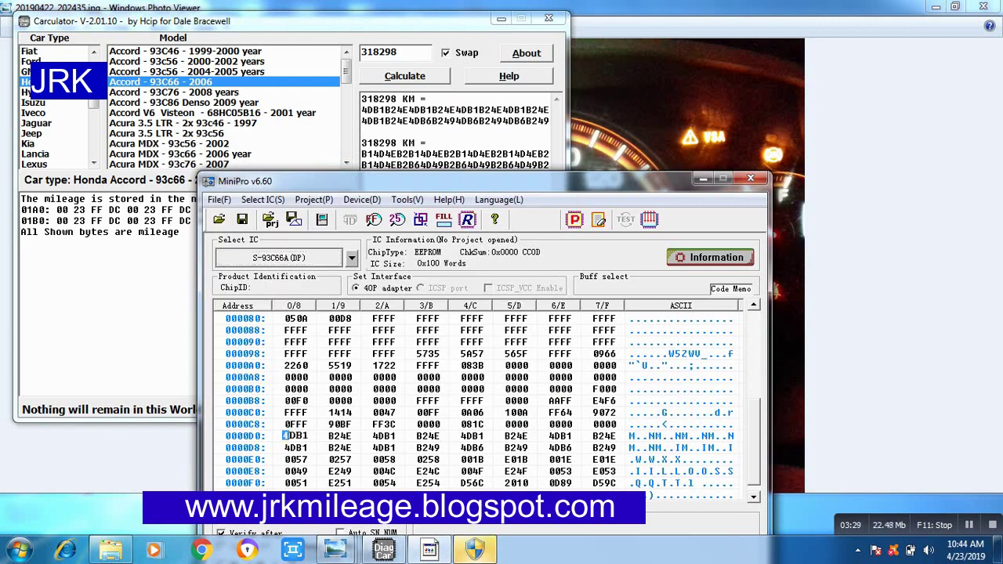
key(shift+Right)
key(shift+Right)
key(shift+Right)
key(shift+Right)
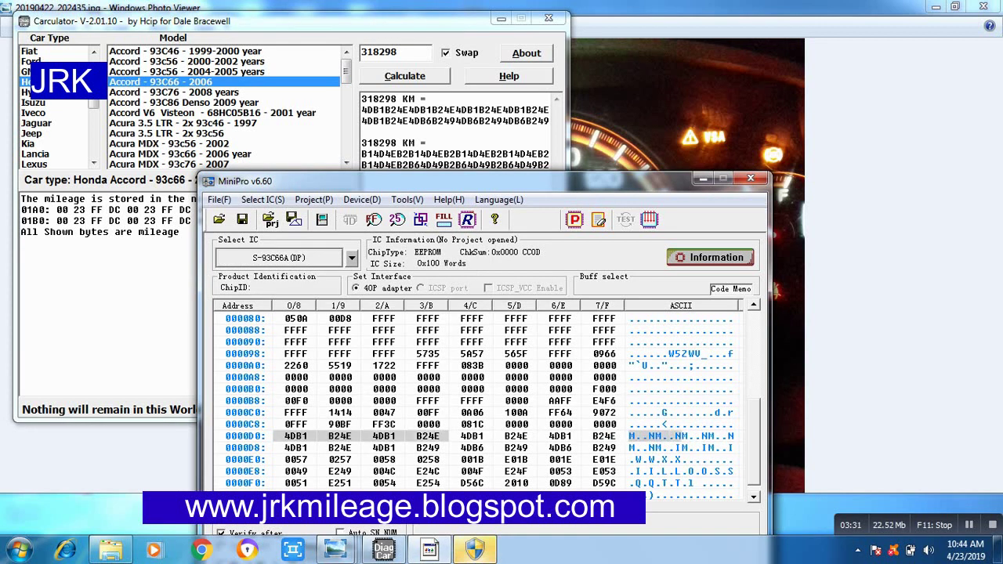
key(shift+Right)
key(shift+Right)
key(shift+Right)
key(shift+Right)
key(shift+Down)
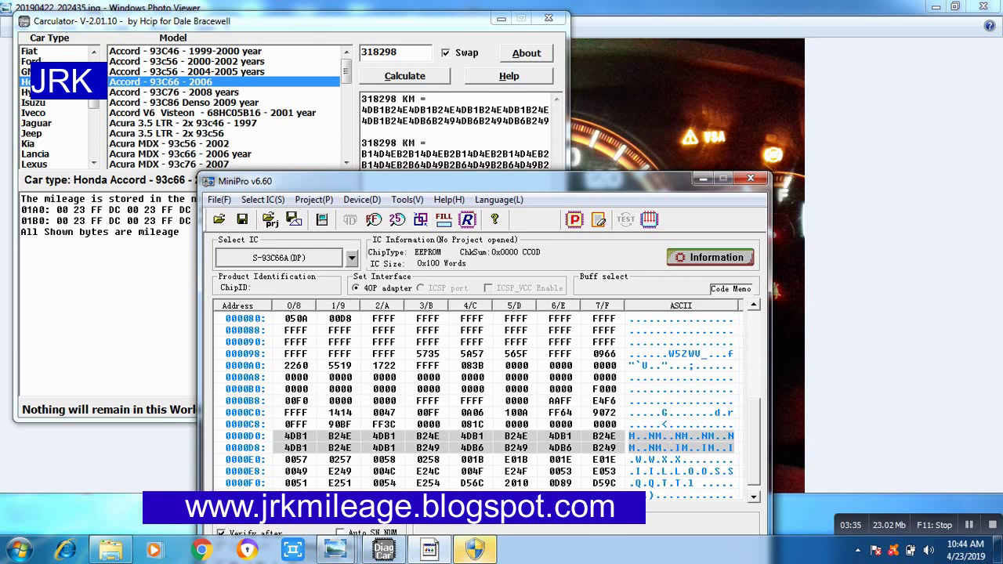
Switch to Carculator and calculate the swapped mileage code for 71560 KM
key(alt+Tab)
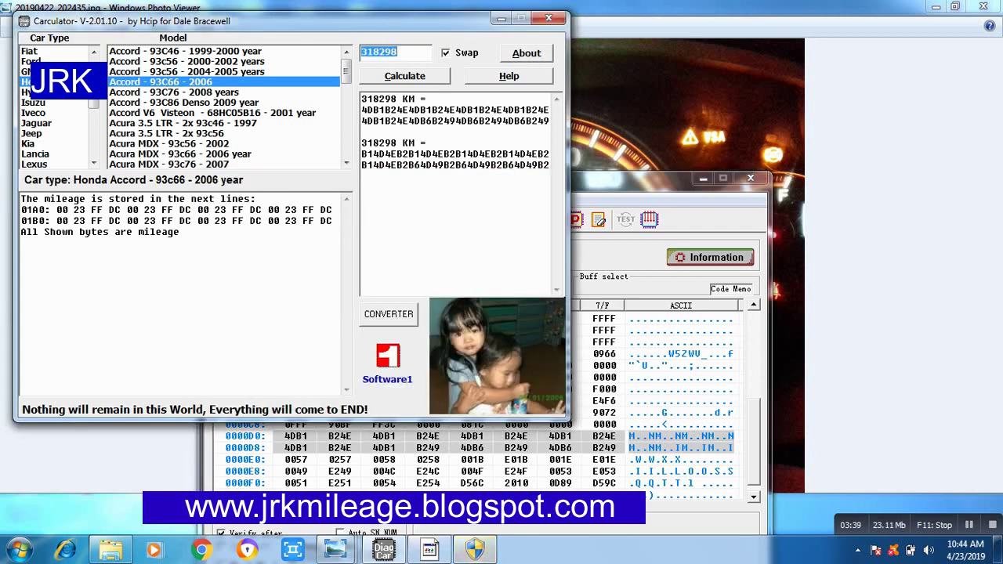
text(71560)
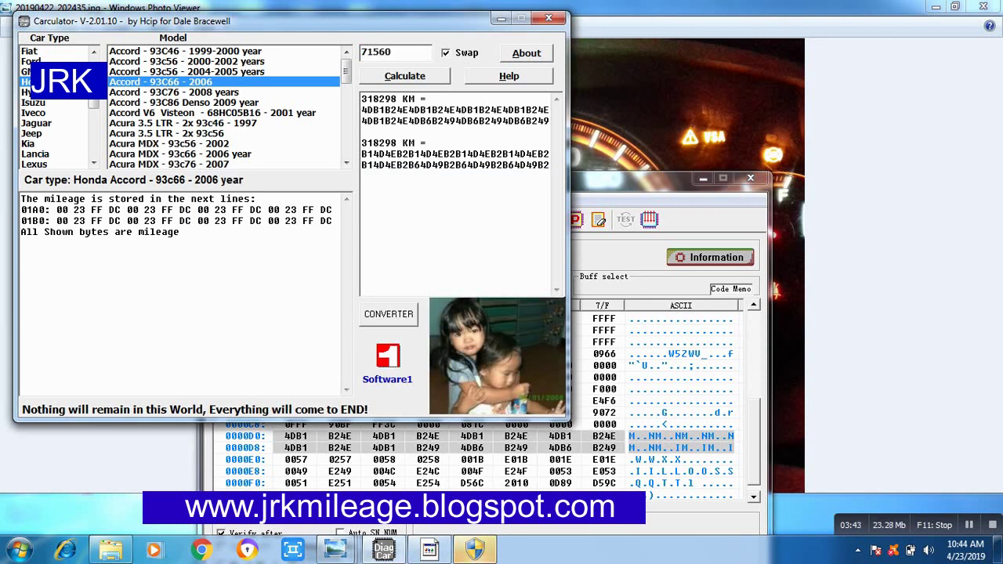
key(Return)
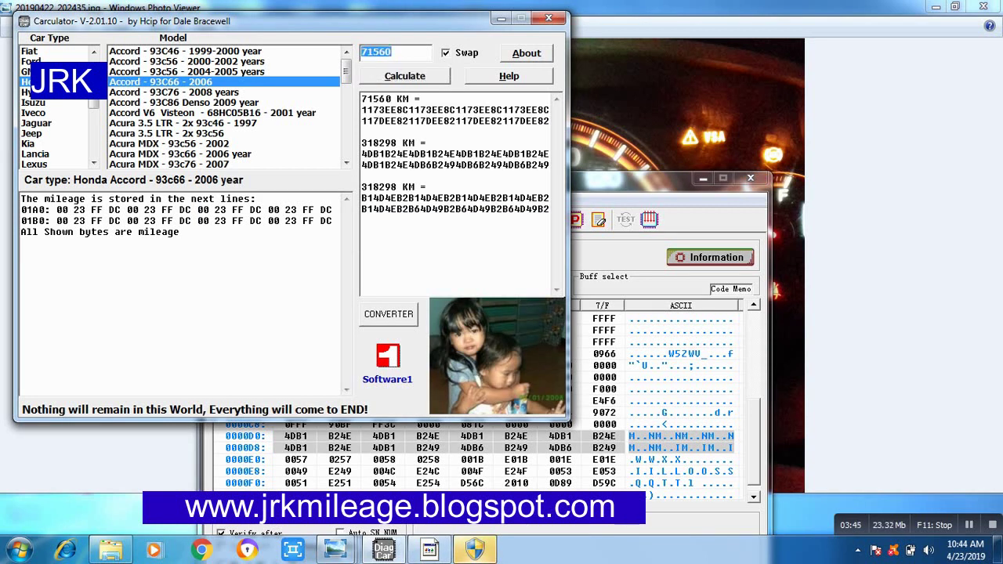
Switch to MiniPro and overwrite buffer row 0000D0 with 1173 EE8C repeated four times
key(alt+Tab)
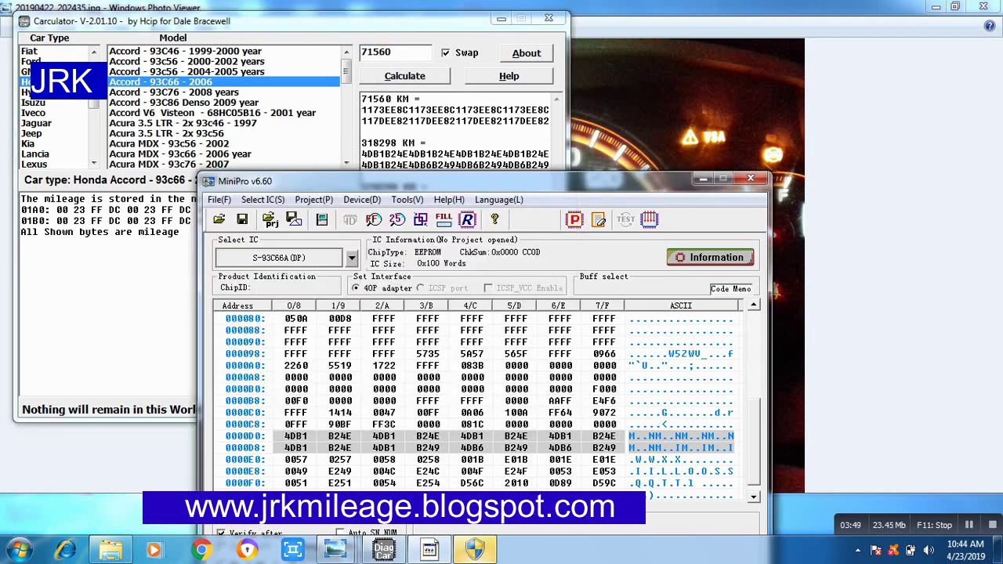
click(286, 436)
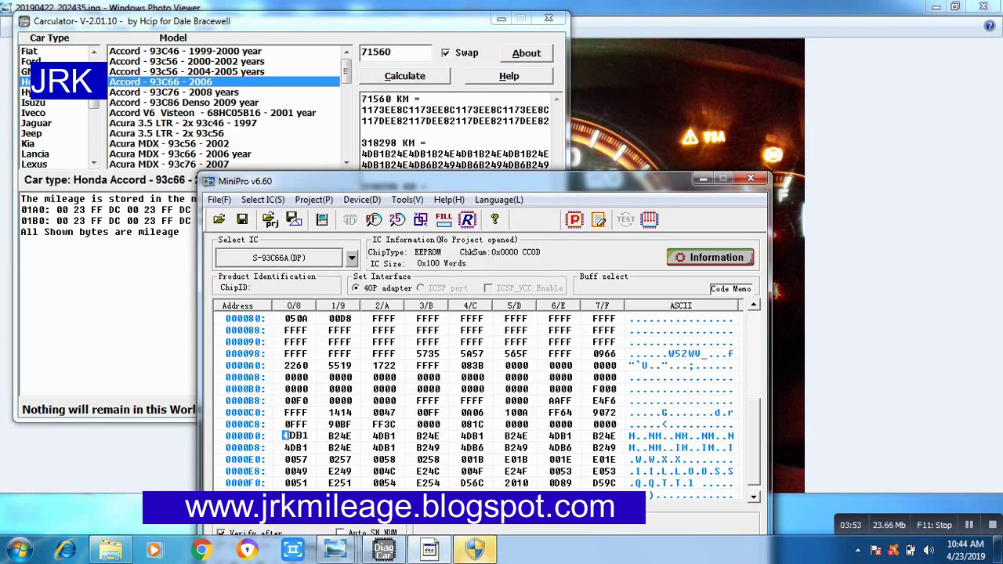
text(1173 E)
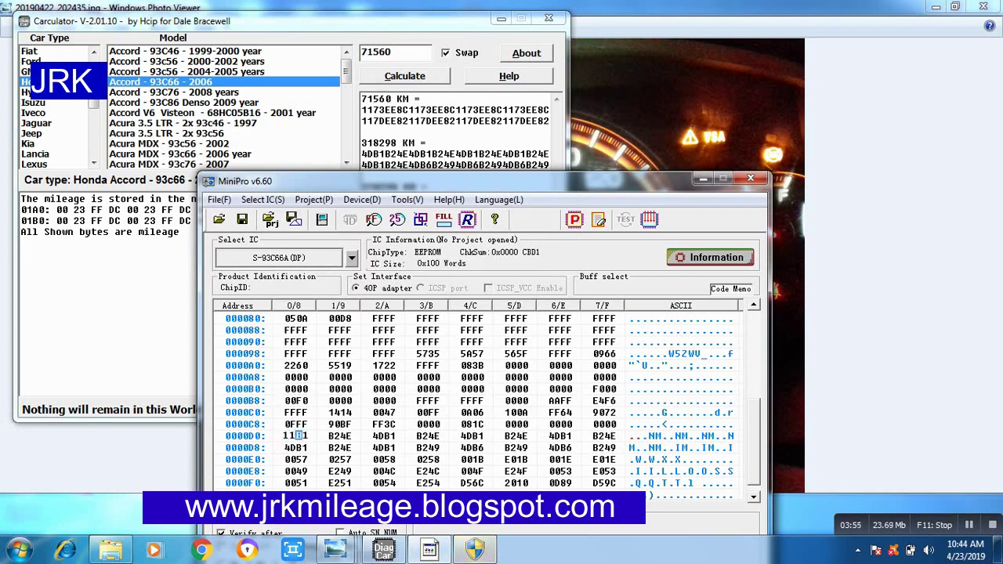
text(E8C 11)
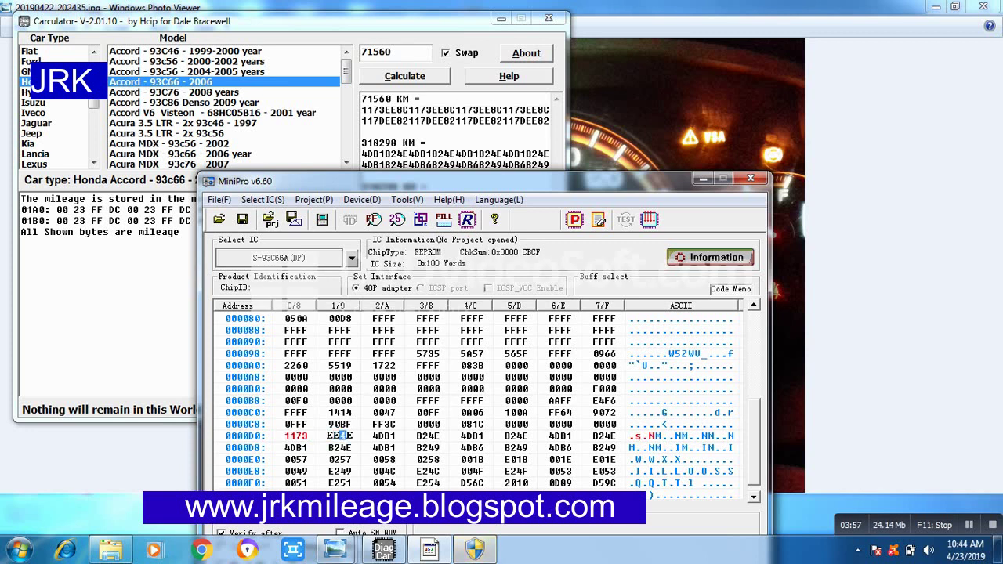
text(73 EE)
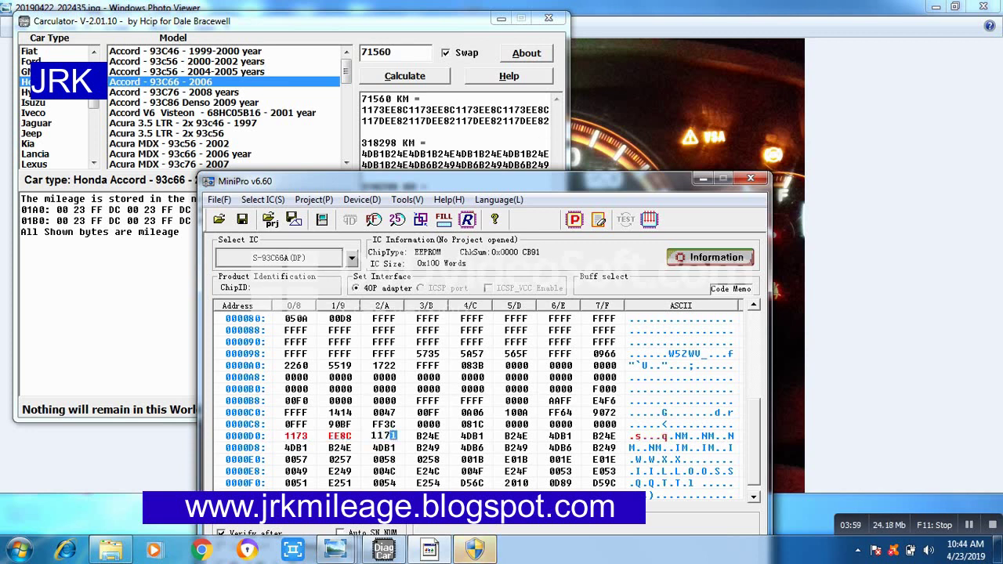
text(8C )
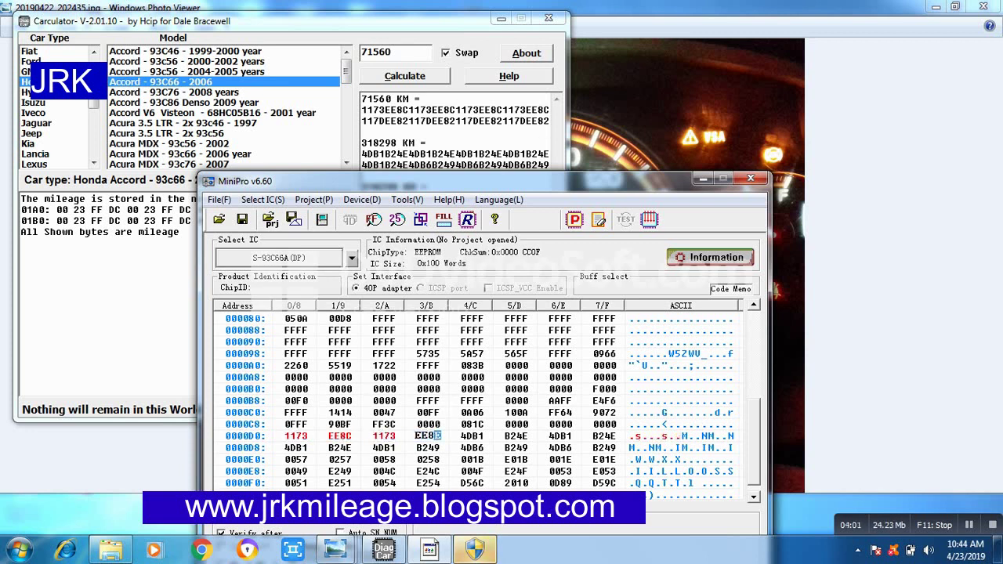
text(11)
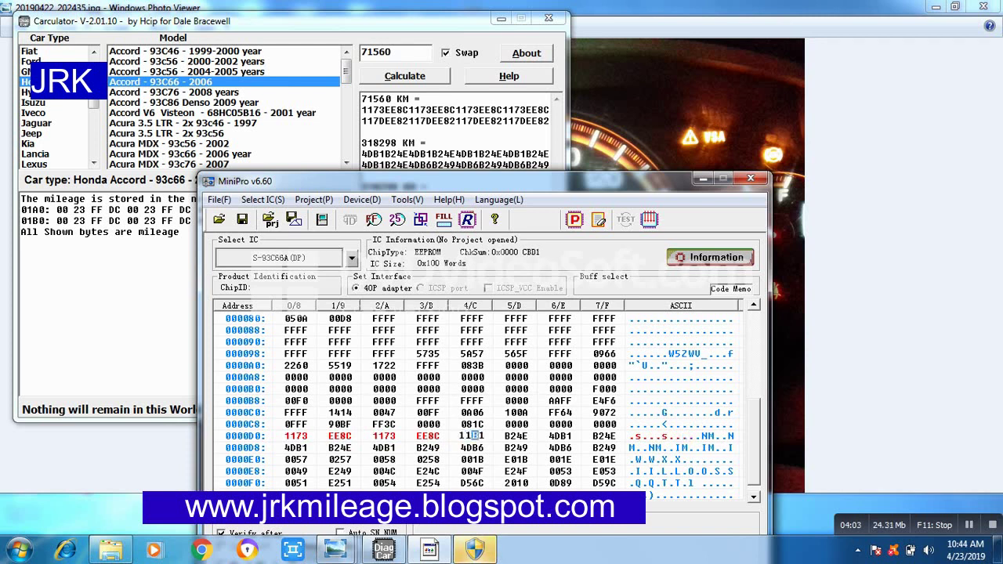
text(73 EE8C )
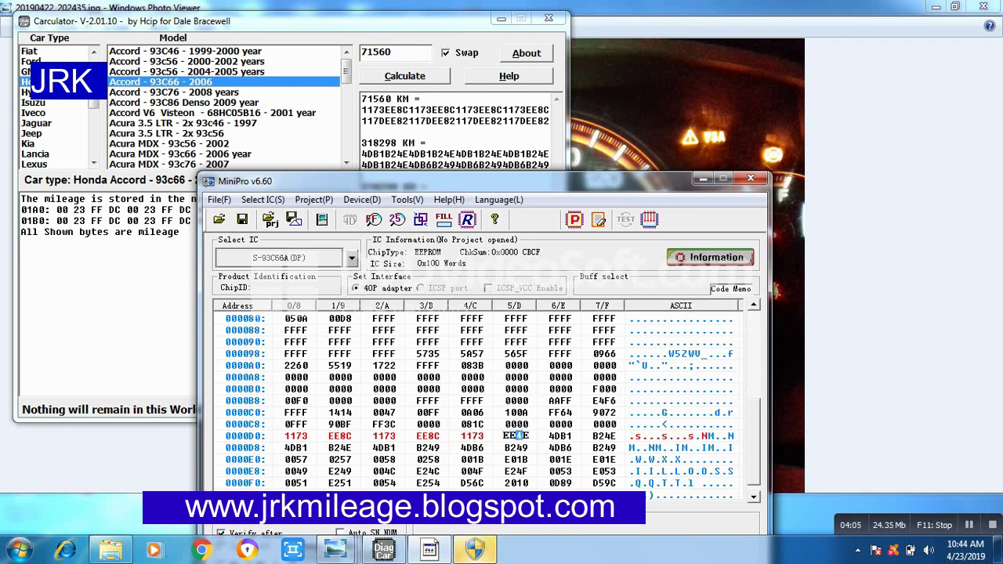
text(1173 EE)
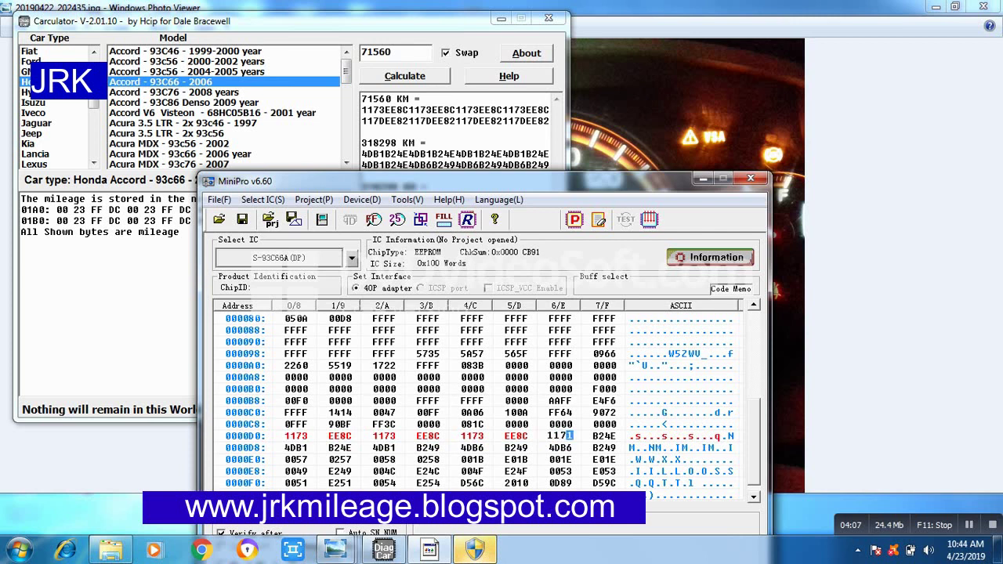
text(8C 117)
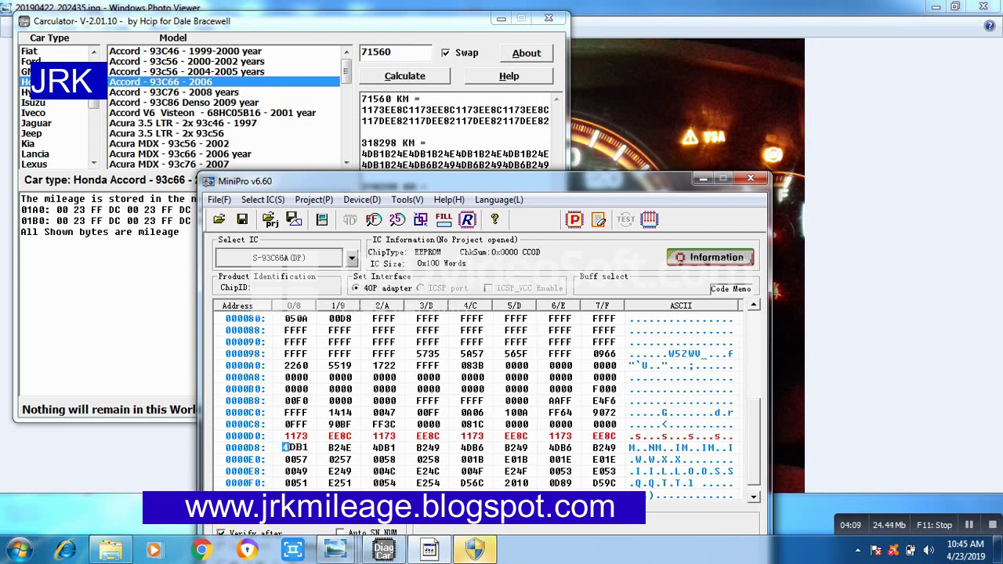
Overwrite buffer row 0000D8 with 117D EE82 repeated four times, correcting the mistyped fifth word to 117D
text(D EE82 )
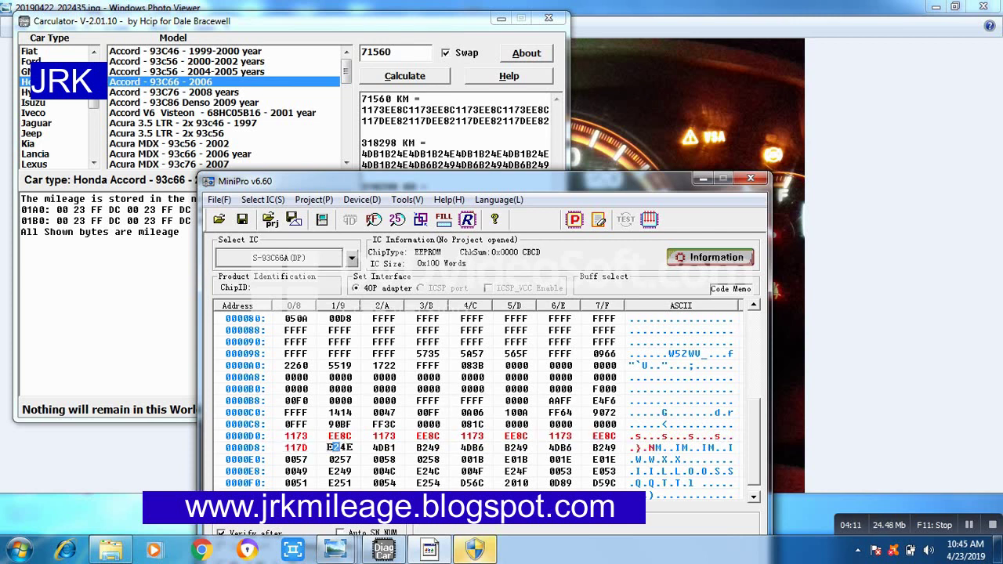
text(117)
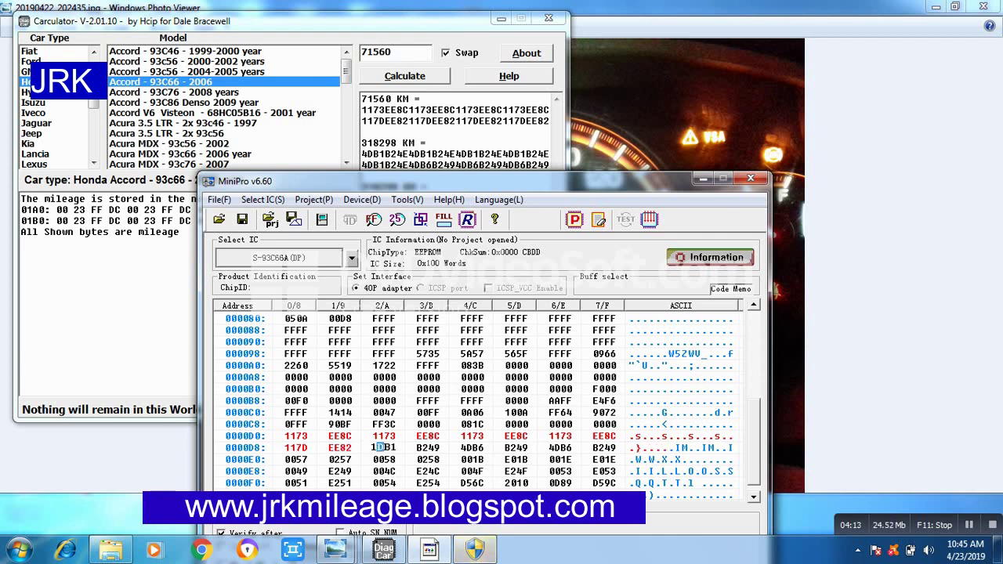
text(D EE82 117E D)
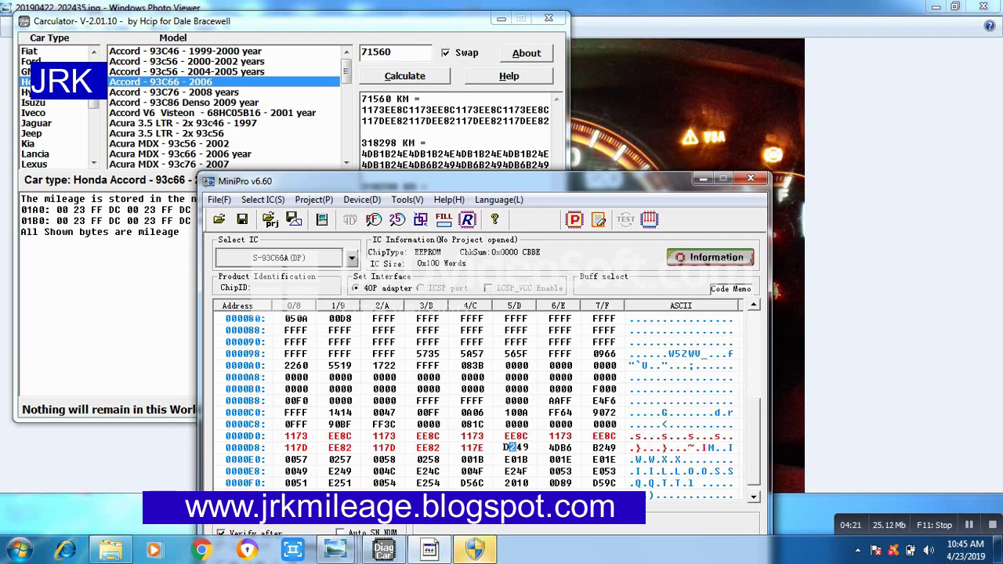
click(505, 448)
key(Left)
key(Right)
key(Right)
key(Right)
text(D )
text(EE)
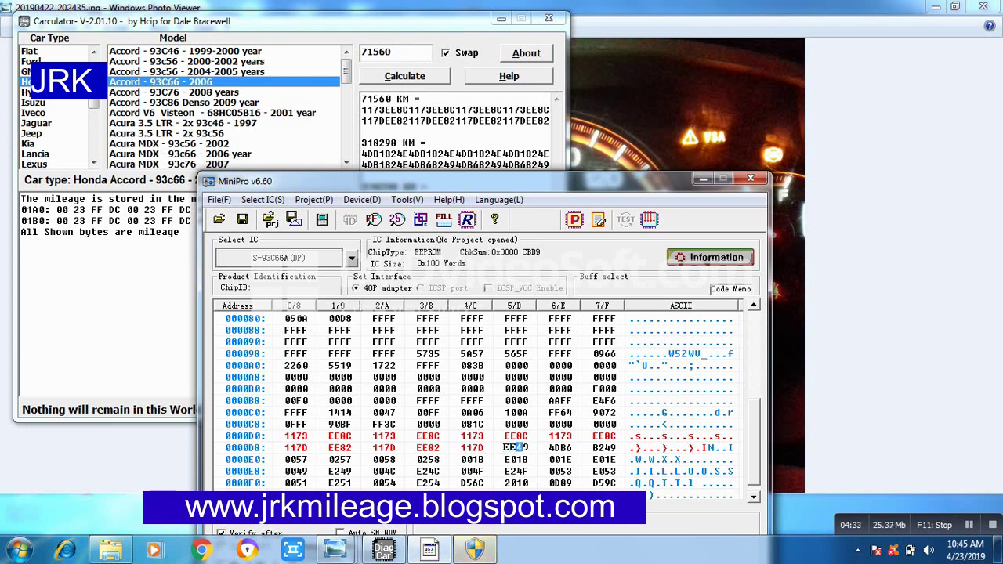
text(82 )
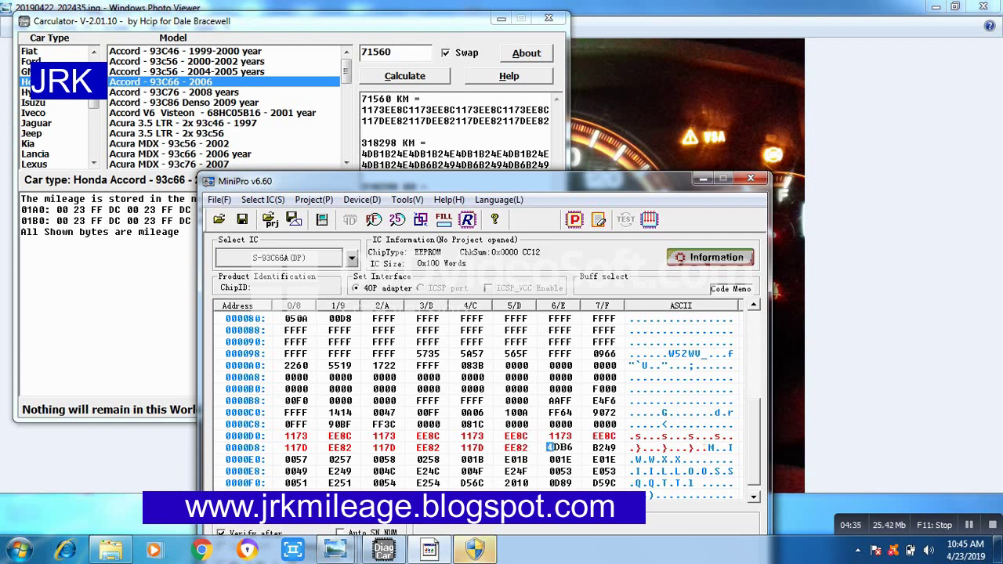
text(117D )
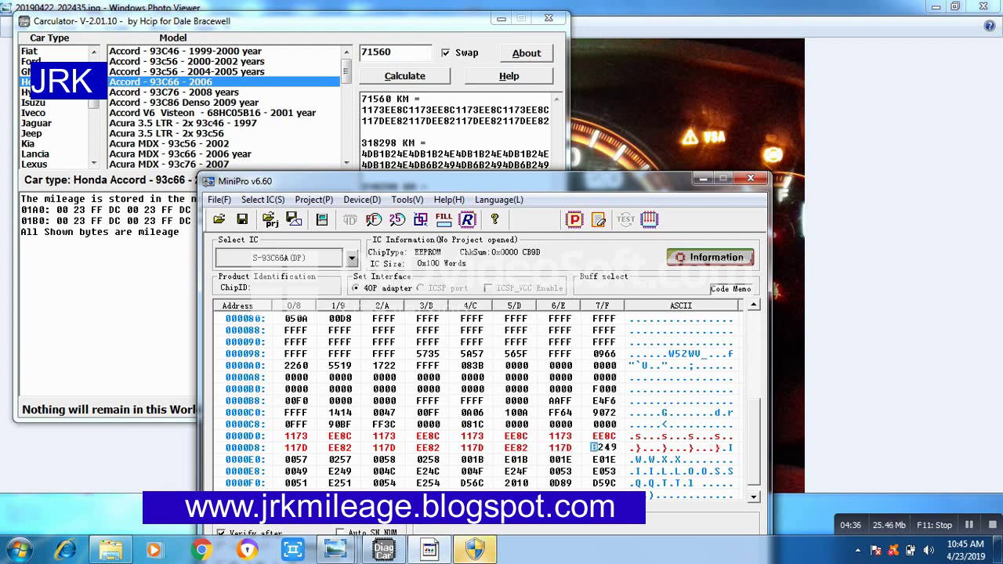
text(EE82)
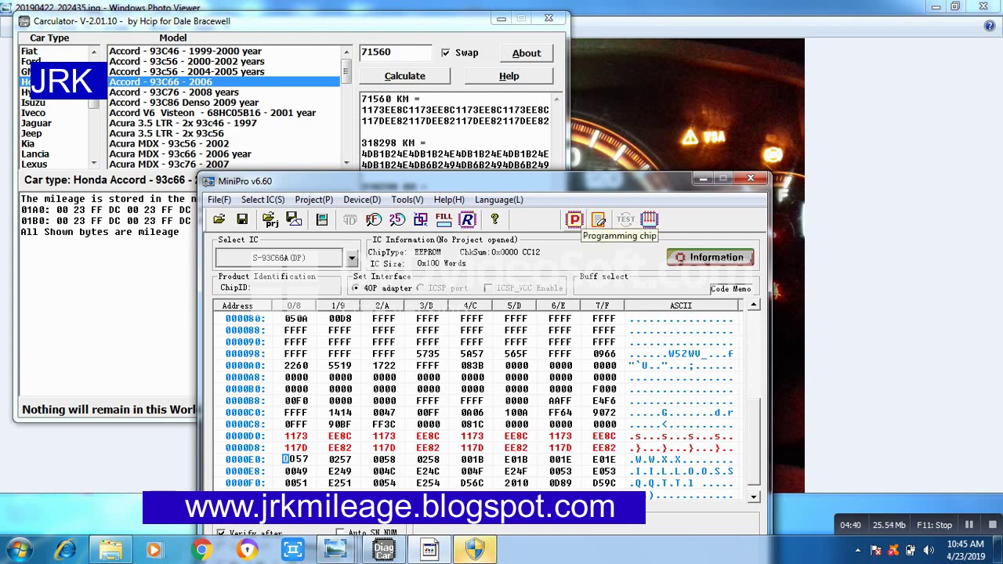
Try to program the S-93C66A(DP) chip's code memory with the edited buffer, and close the programming dialog
click(575, 219)
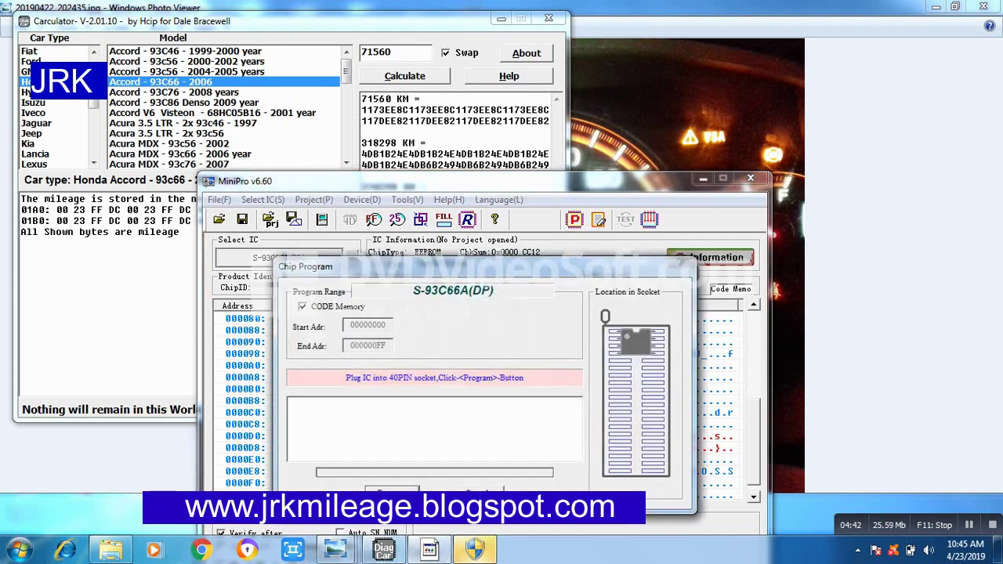
click(392, 491)
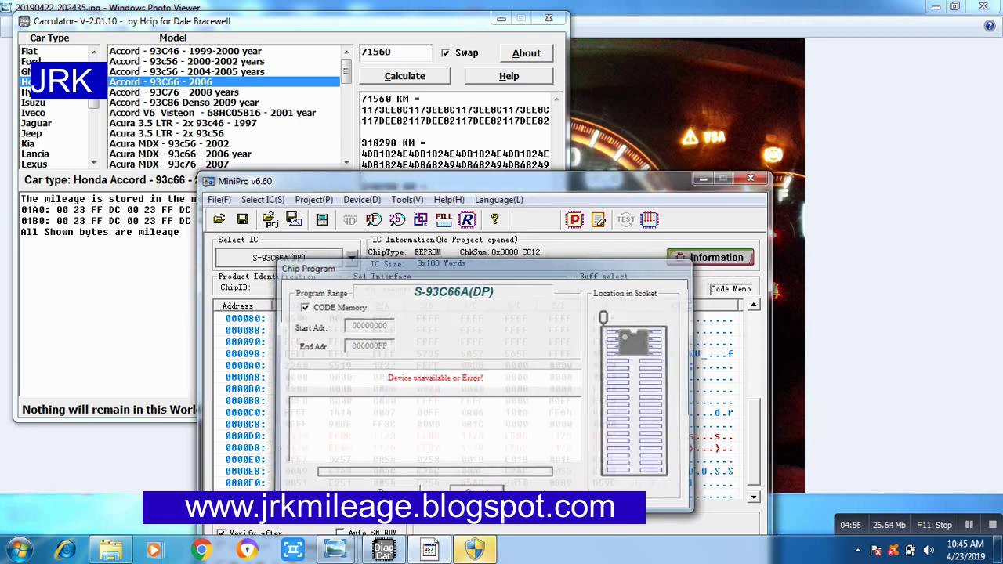
key(Escape)
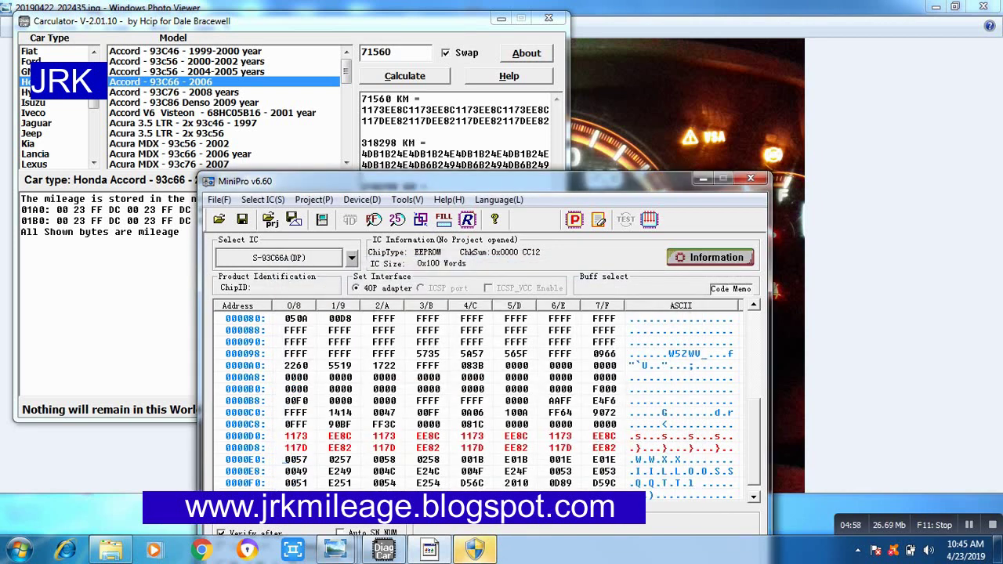